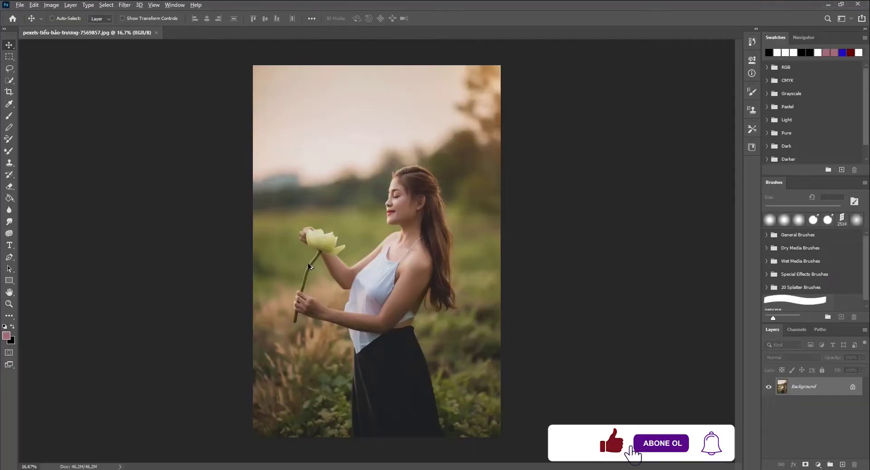
Zoom in on the lotus flower's stem
scroll(310, 320, up, 3)
scroll(309, 320, up, 3)
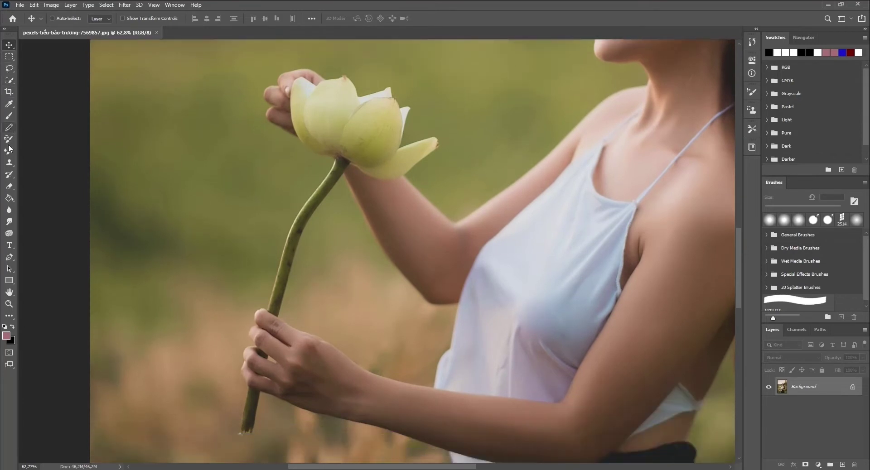
With the Pen tool, start the path at the petal base and curve it to the tip
click(9, 257)
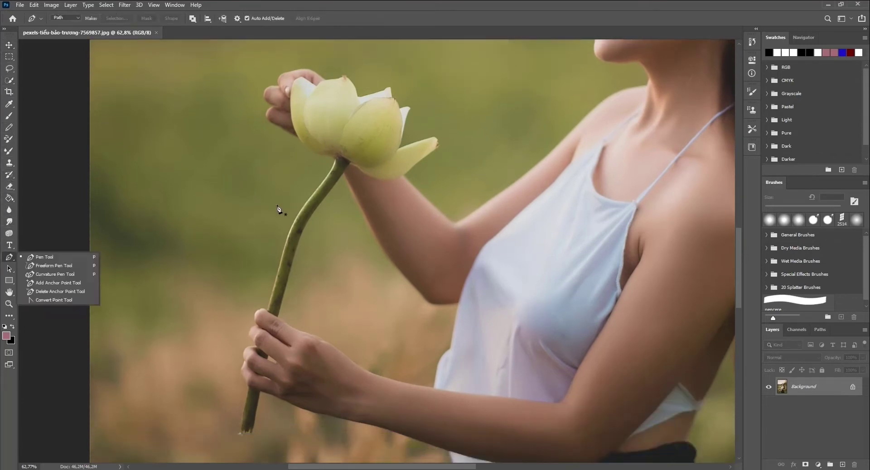
scroll(395, 116, up, 2)
click(406, 176)
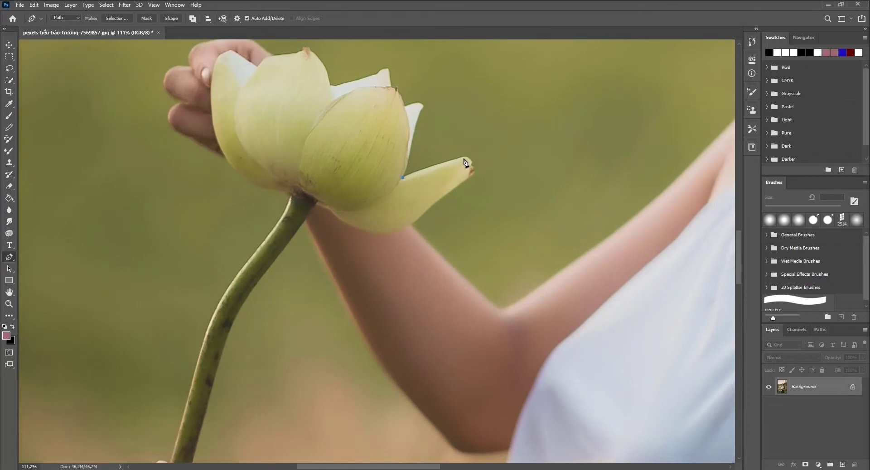
drag(469, 158, 500, 172)
scroll(499, 172, up, 3)
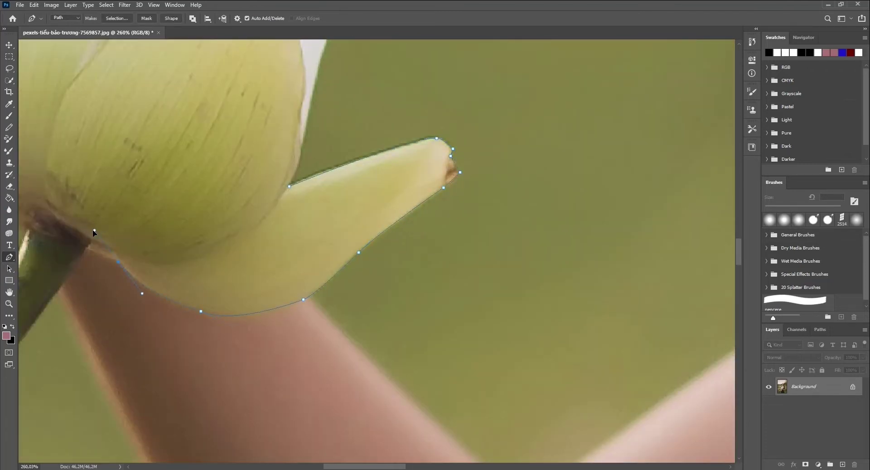
scroll(154, 195, down, 3)
Add path points down the edge of the stem
click(162, 135)
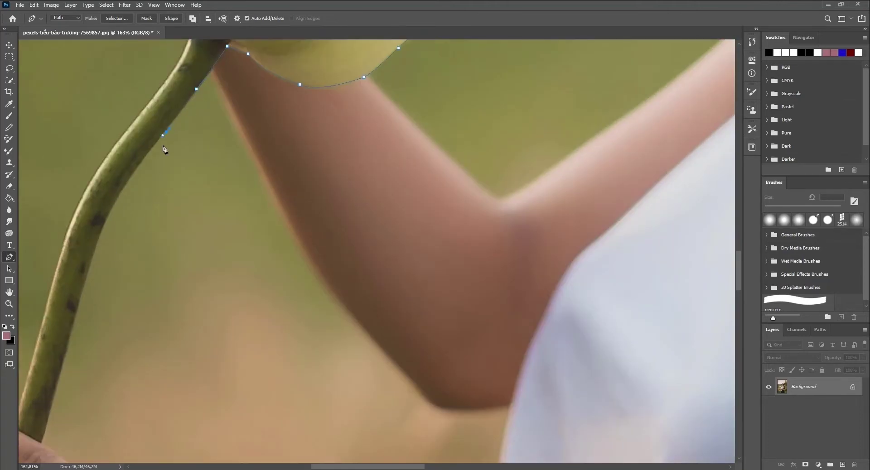
scroll(116, 213, up, 2)
scroll(96, 216, down, 3)
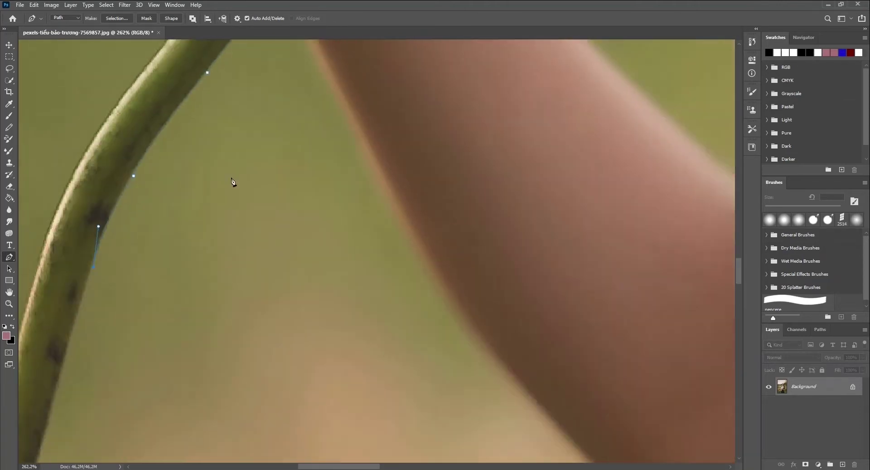
scroll(171, 229, left, 3)
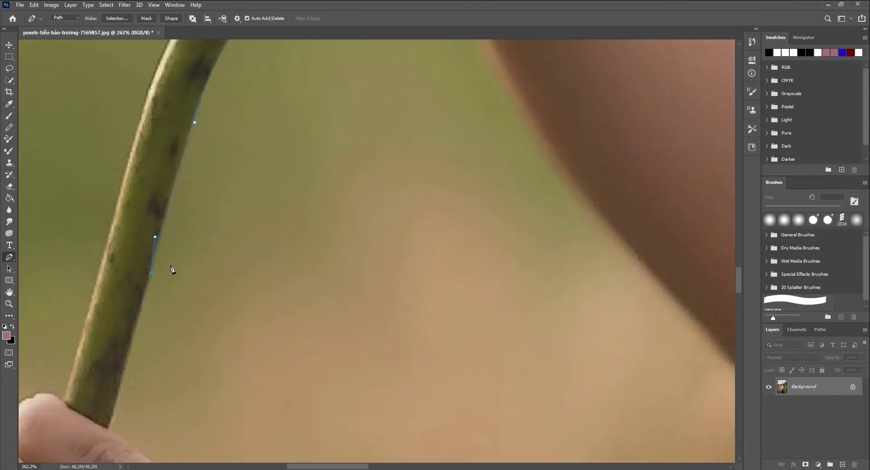
scroll(172, 270, down, 3)
click(108, 299)
scroll(150, 186, up, 3)
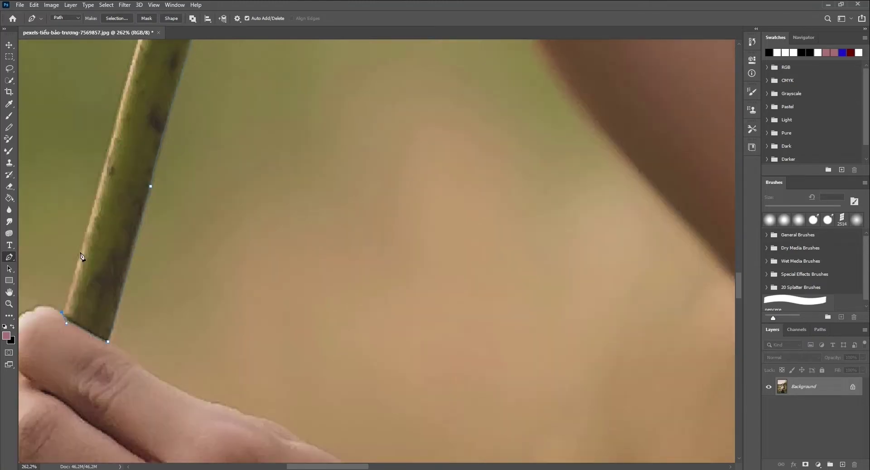
scroll(181, 191, up, 3)
scroll(237, 189, up, 2)
scroll(232, 233, down, 3)
Curve the path along the stem back up to its top
drag(232, 227, 279, 188)
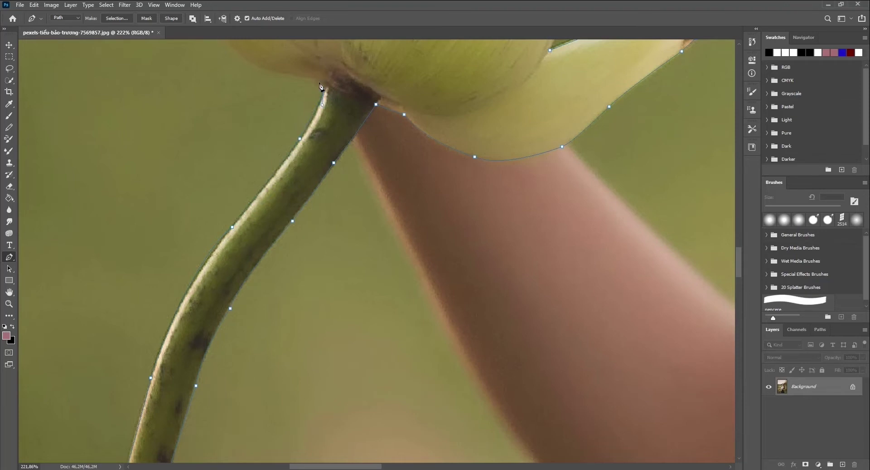
drag(319, 82, 273, 74)
scroll(226, 136, up, 2)
scroll(181, 181, up, 3)
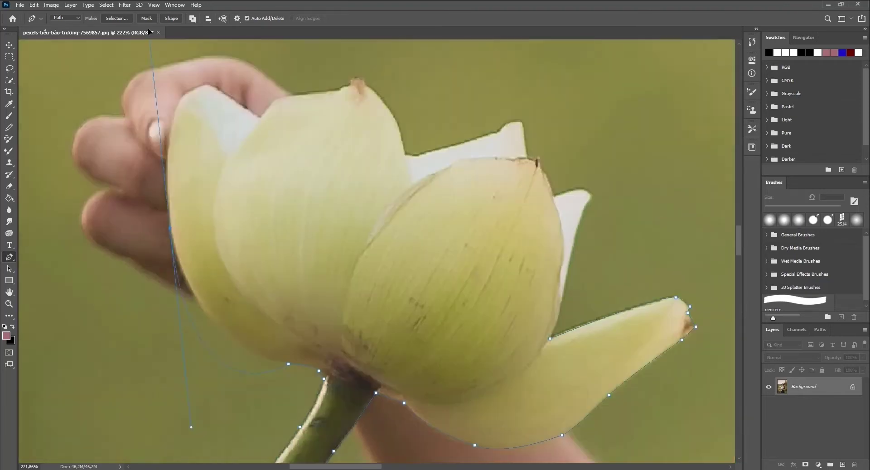
scroll(148, 194, up, 3)
Trace the path over the tops of the petals with more anchor points
drag(202, 179, 219, 183)
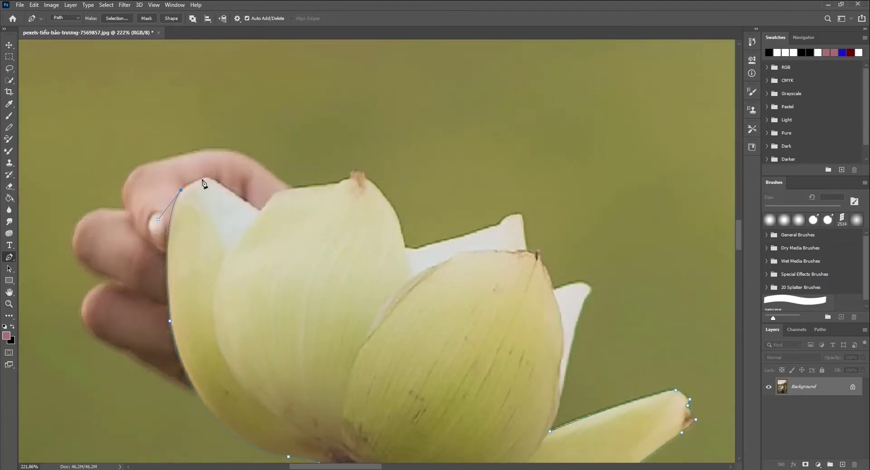
click(260, 209)
click(269, 196)
drag(290, 189, 303, 191)
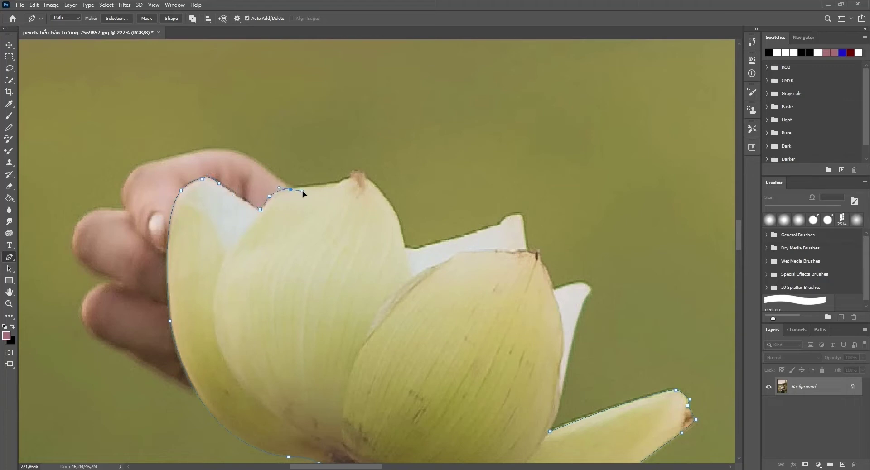
click(337, 183)
click(348, 178)
click(351, 172)
click(366, 177)
click(405, 246)
Finish the path around the white petal tips, closing the outline around the flower
click(415, 248)
click(499, 225)
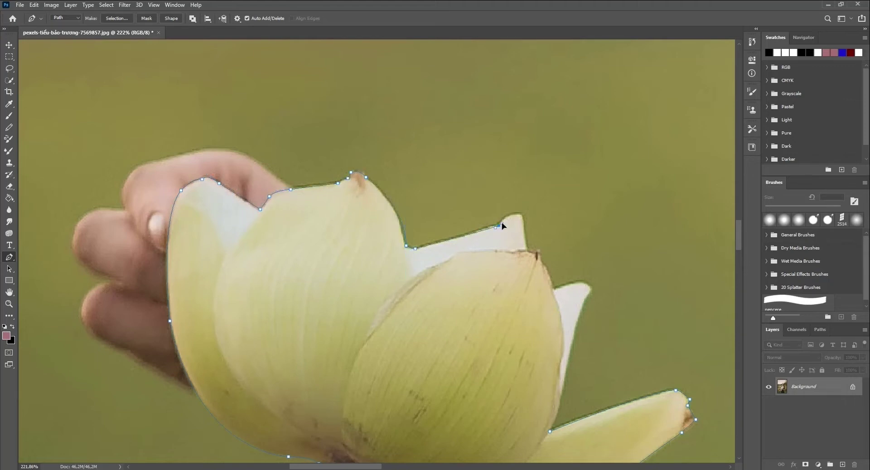
click(543, 263)
click(553, 290)
click(575, 282)
click(584, 299)
drag(575, 328, 571, 354)
scroll(571, 354, down, 2)
scroll(557, 291, down, 5)
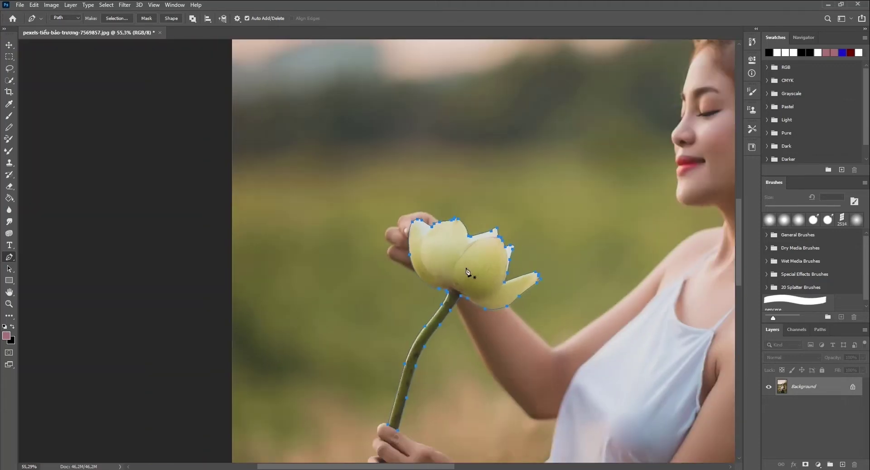
right_click(466, 269)
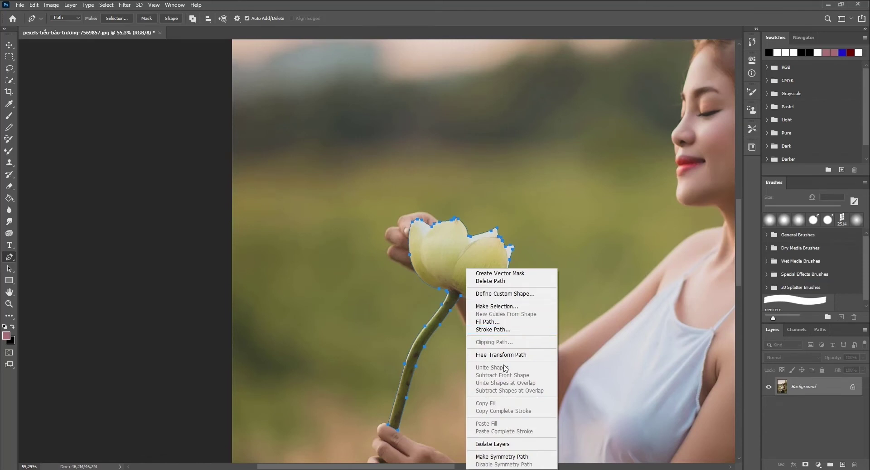
Turn the flower path into a 0-feather selection and copy it onto Layer 1
click(497, 306)
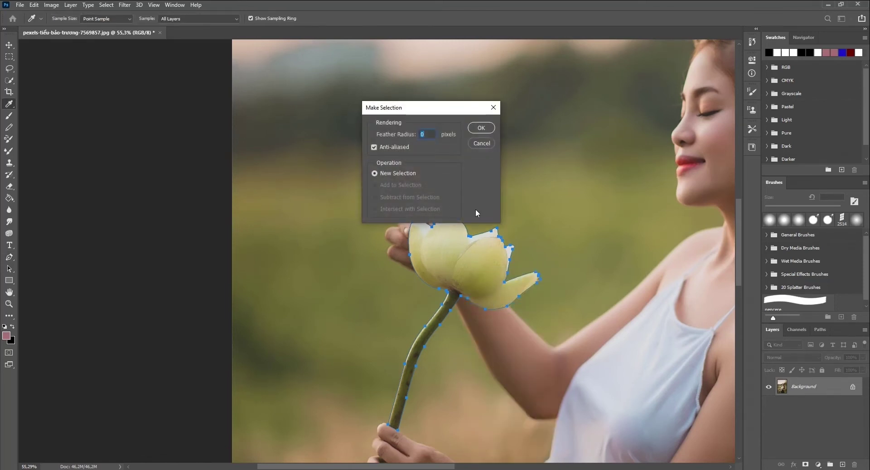
click(481, 128)
key(ctrl+j)
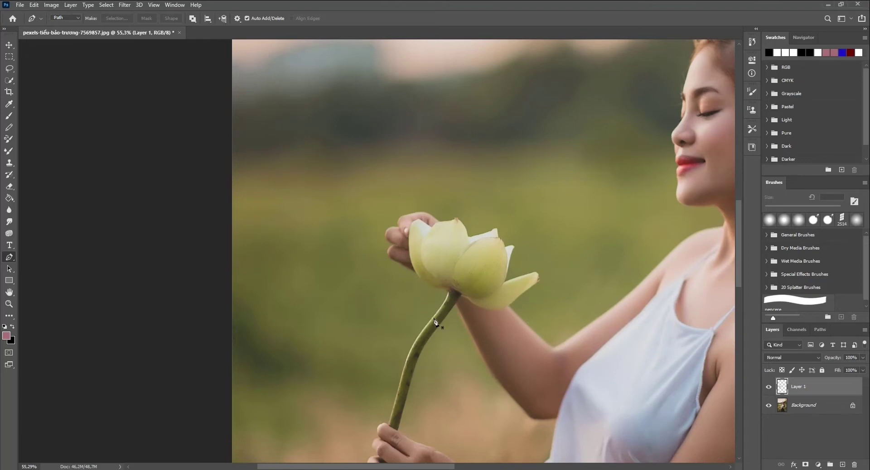
Trace a path around the stem piece between the fingers
scroll(424, 308, down, 3)
scroll(410, 326, down, 3)
scroll(398, 272, down, 2)
alt+scroll(390, 196, up, 5)
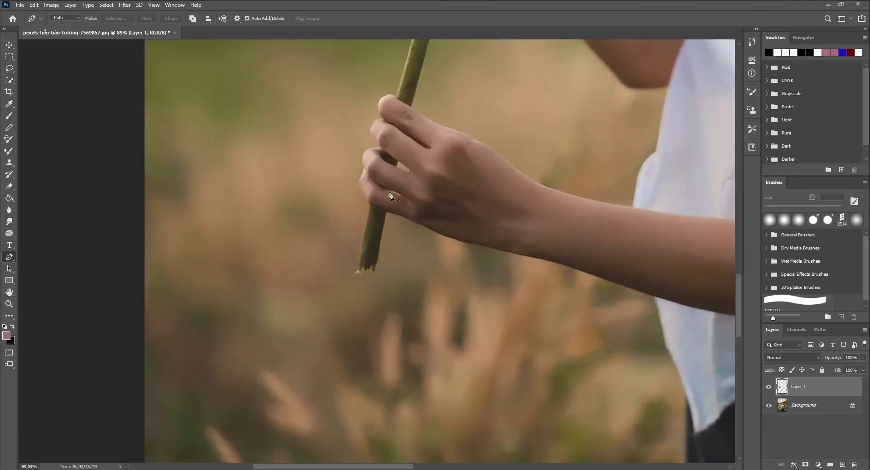
alt+scroll(389, 195, up, 3)
alt+scroll(388, 175, up, 2)
alt+scroll(397, 145, up, 1)
click(405, 139)
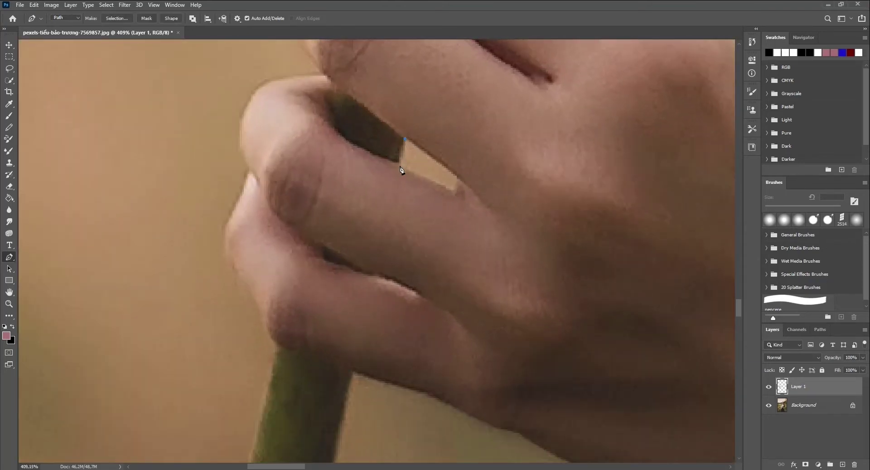
drag(342, 139, 333, 124)
drag(332, 82, 337, 49)
Select the stem piece and copy it from the Background onto Layer 2
right_click(368, 134)
click(410, 170)
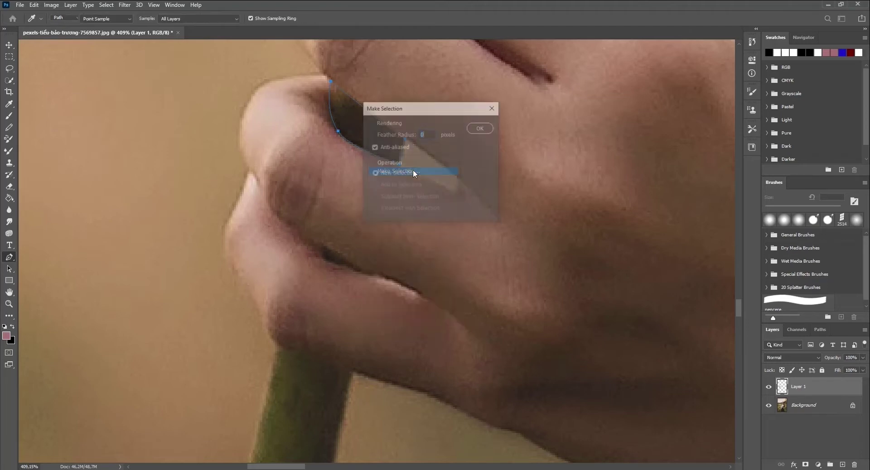
click(480, 127)
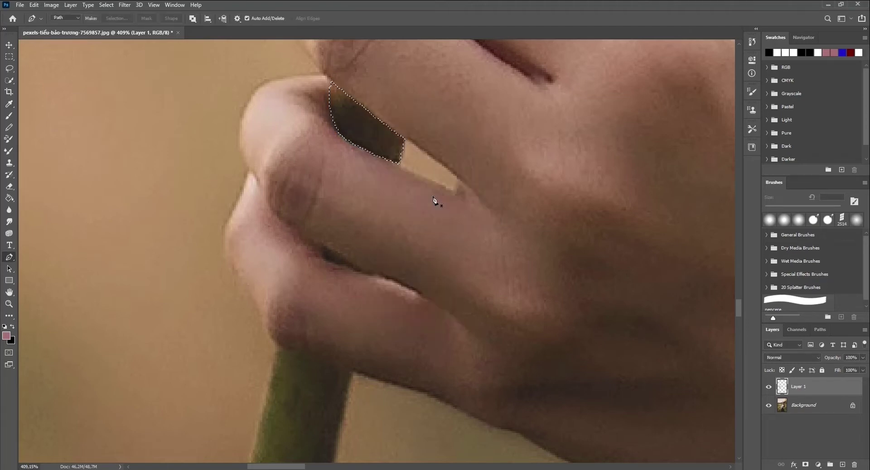
key(alt+bracketleft)
key(ctrl+j)
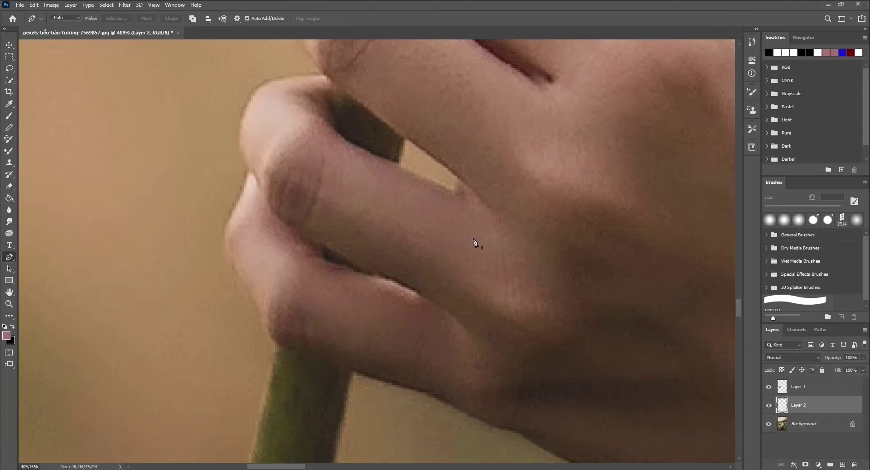
Begin a path at the top of the lower stem, with the Background layer selected
scroll(439, 240, down, 3)
scroll(407, 238, down, 2)
scroll(374, 233, down, 2)
click(278, 198)
scroll(278, 197, down, 2)
drag(351, 140, 358, 140)
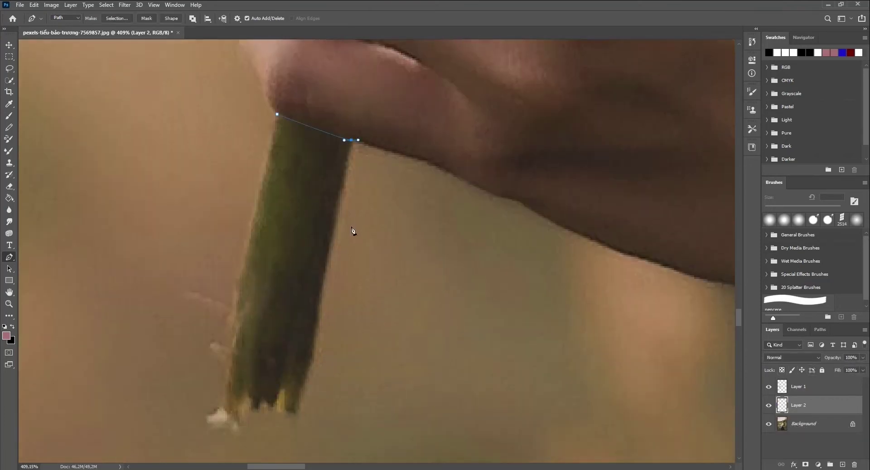
key(alt+bracketleft)
Trace the path down around the stem's bottom tip and up its left edge
click(316, 351)
scroll(315, 351, down, 2)
click(299, 341)
click(246, 341)
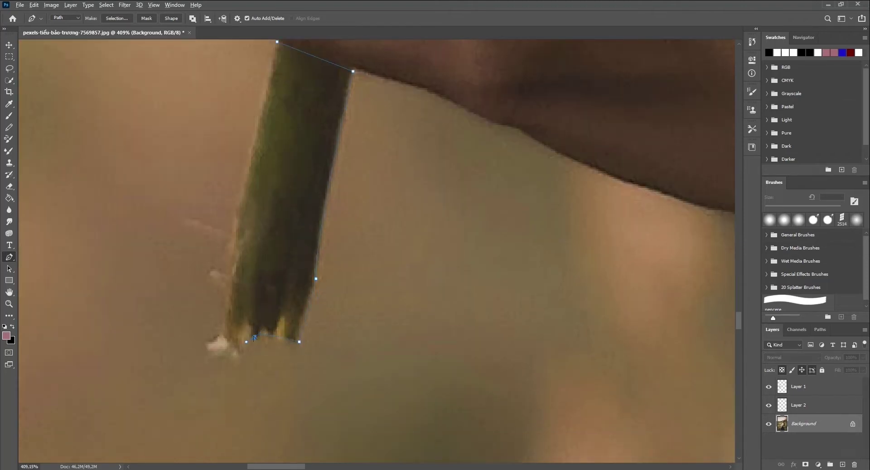
scroll(229, 250, up, 1)
drag(233, 287, 247, 262)
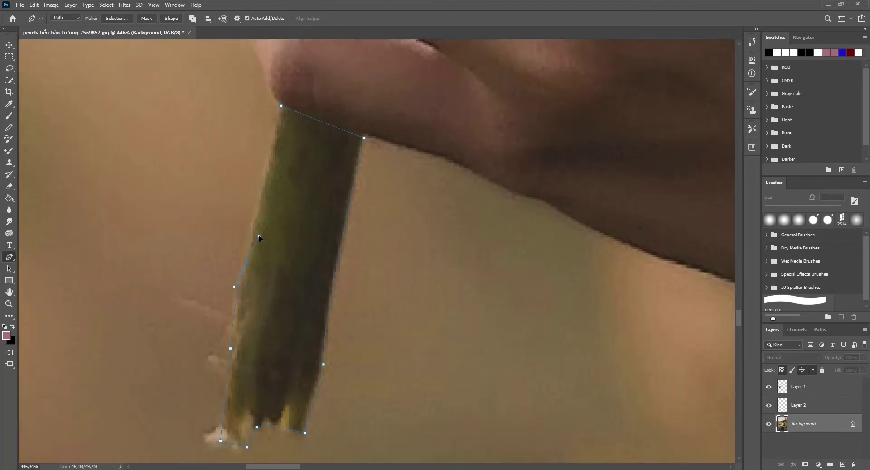
Select the stem end and copy it onto Layer 3
right_click(310, 228)
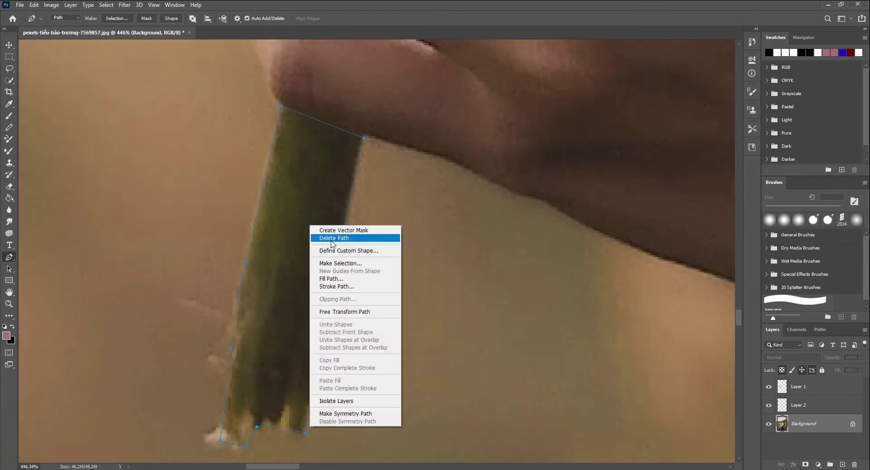
click(349, 263)
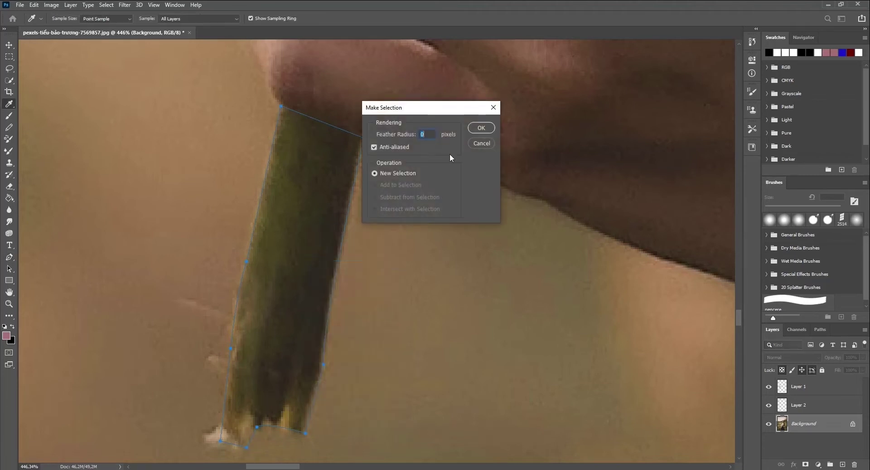
key(Return)
key(ctrl+j)
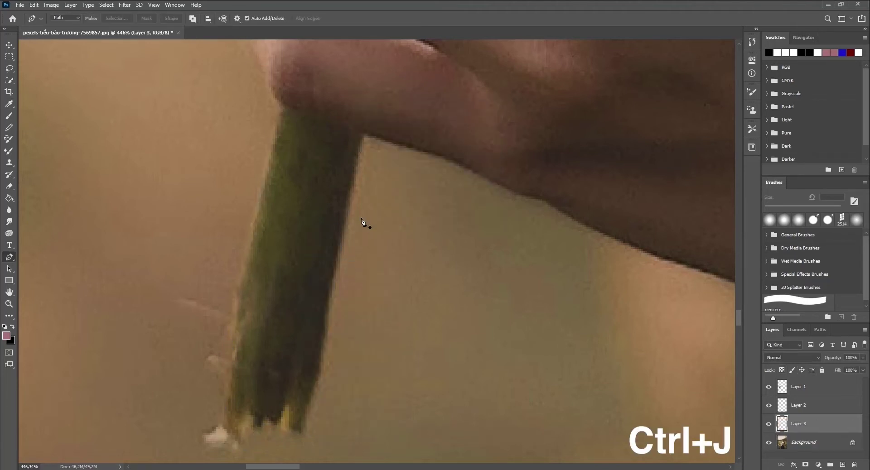
Hide the Background layer and inspect the cut-out pieces
click(768, 442)
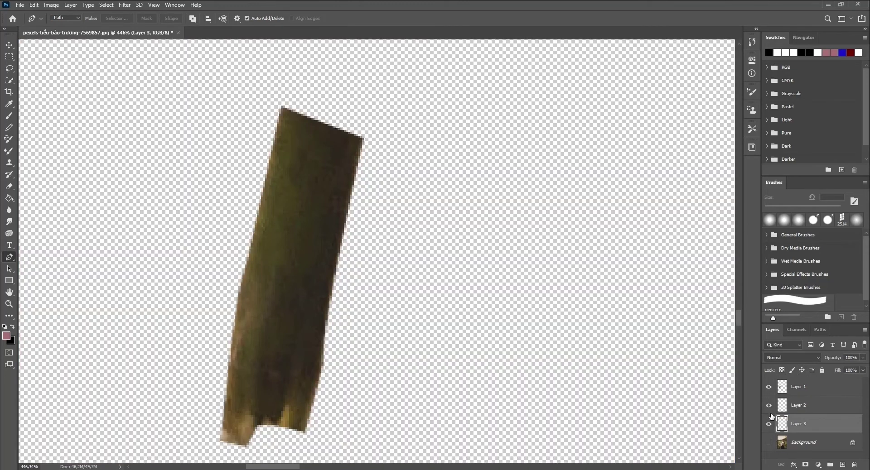
scroll(678, 375, right, 1)
scroll(679, 379, down, 4)
scroll(679, 376, down, 5)
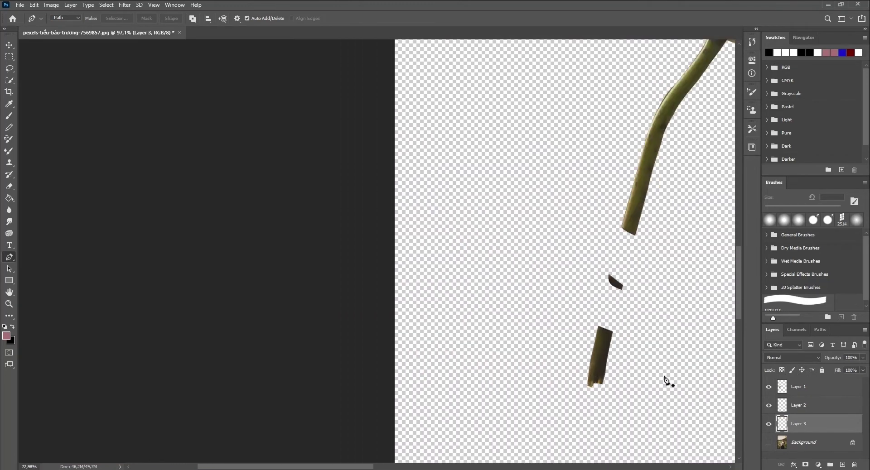
scroll(661, 376, down, 3)
scroll(633, 369, right, 3)
scroll(612, 367, right, 2)
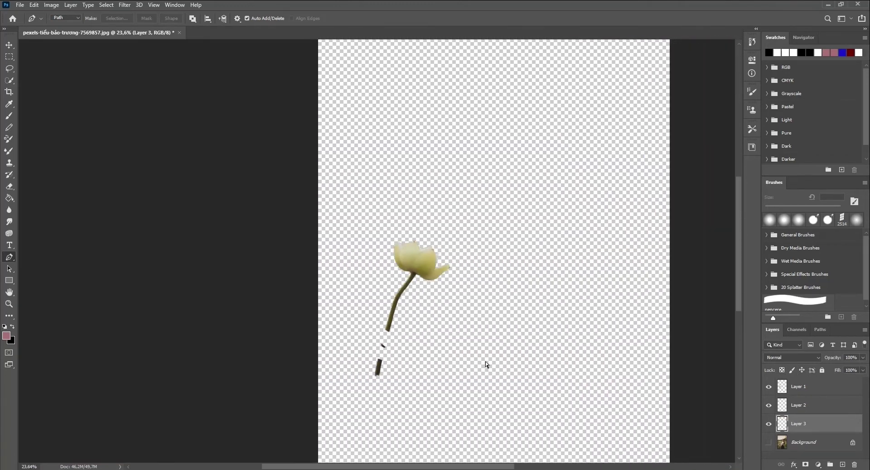
scroll(485, 361, up, 2)
Merge Layers 1–3 into one Layer 1, show the Background, and fit the image on screen
click(768, 424)
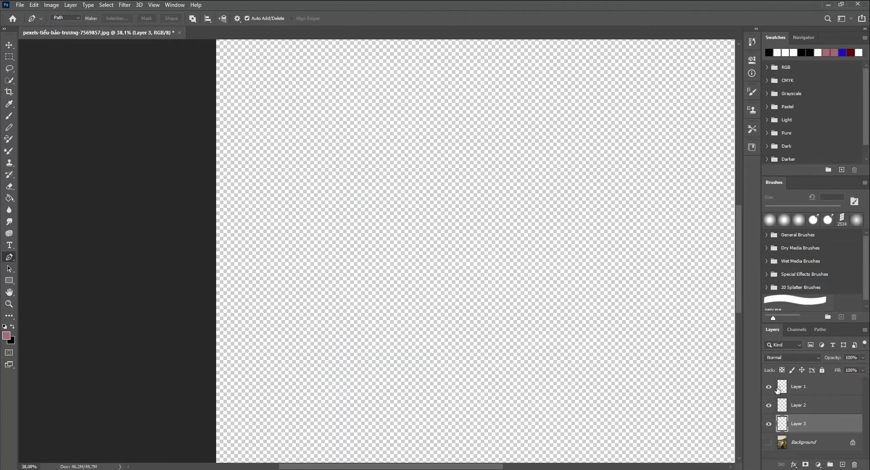
click(768, 424)
click(806, 387)
shift+click(810, 426)
right_click(811, 401)
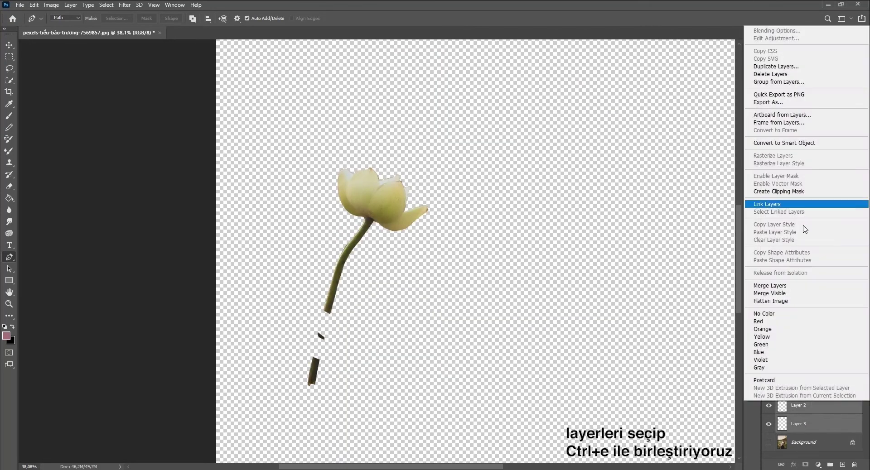
click(797, 204)
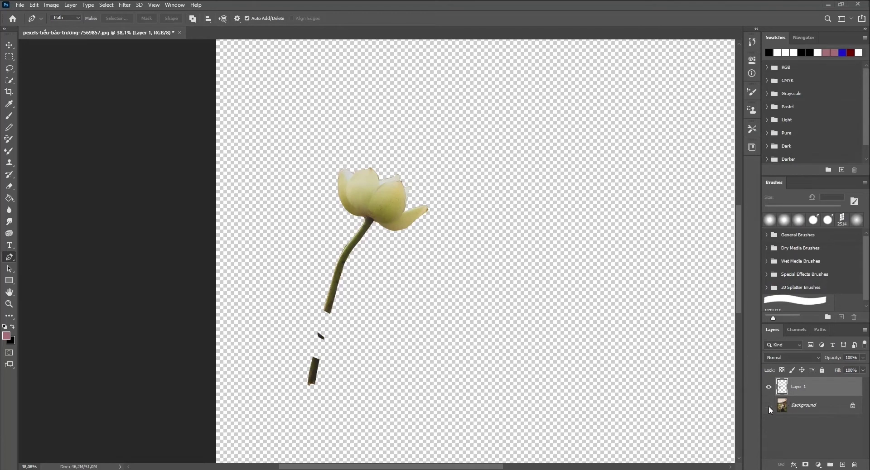
click(769, 407)
key(ctrl+0)
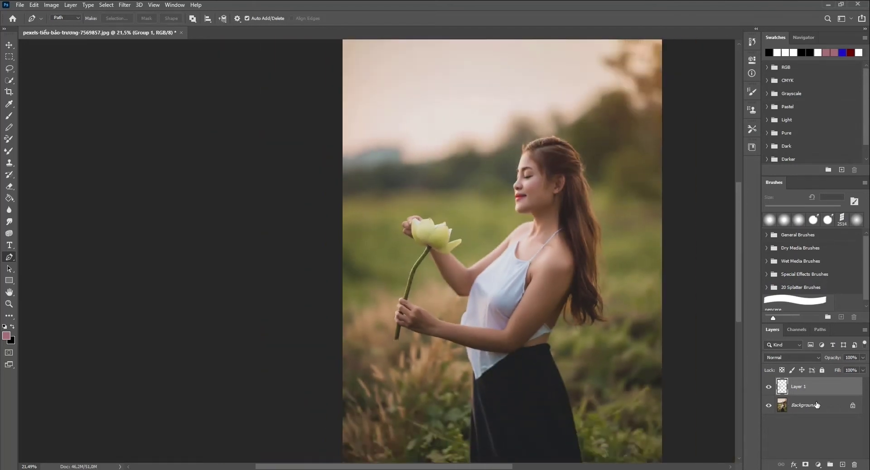
Convert Layer 1 to a smart object and place it in Group 1
right_click(807, 388)
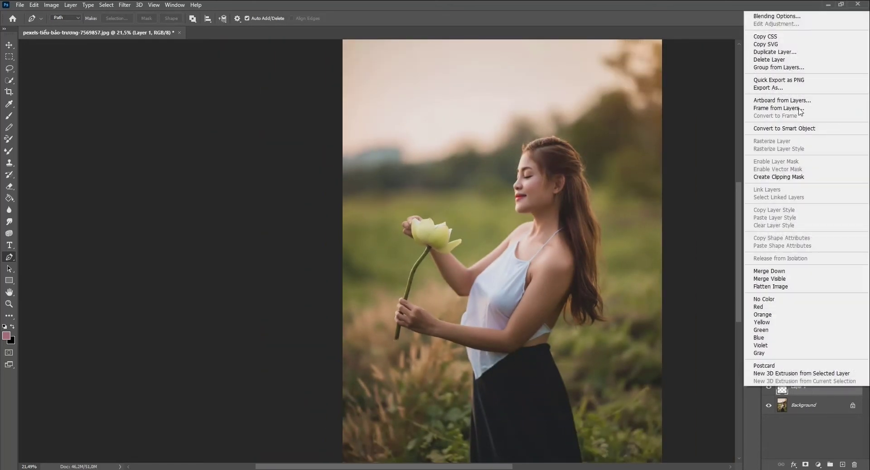
click(786, 128)
key(ctrl+g)
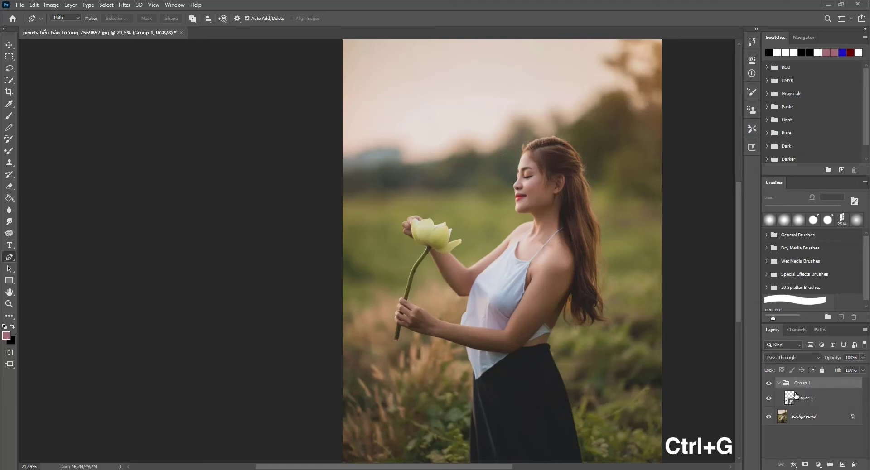
Duplicate the lotus layer and set the copy's blend mode to Screen
click(803, 399)
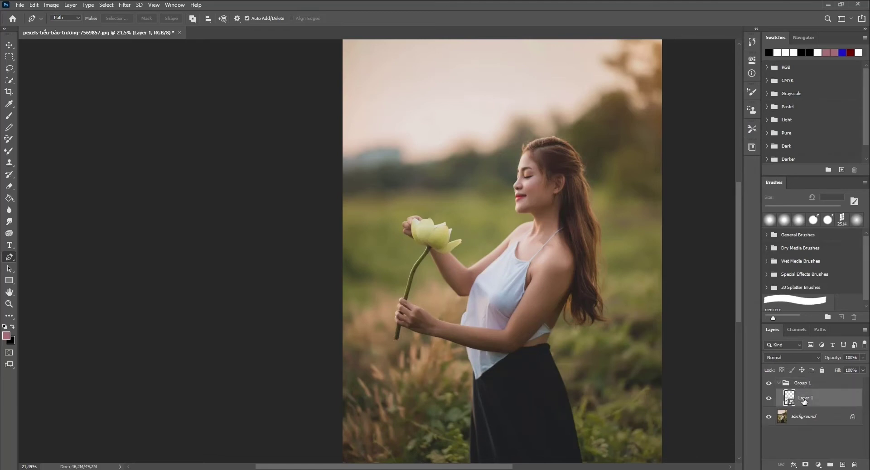
key(ctrl+j)
click(791, 358)
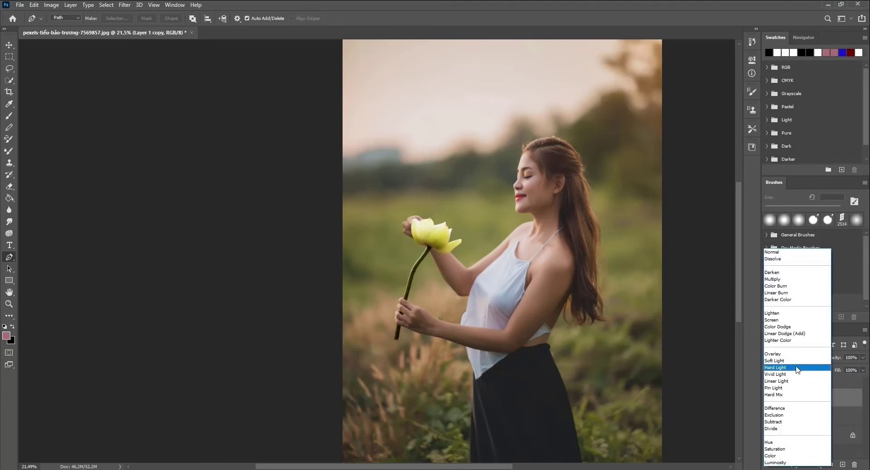
click(772, 319)
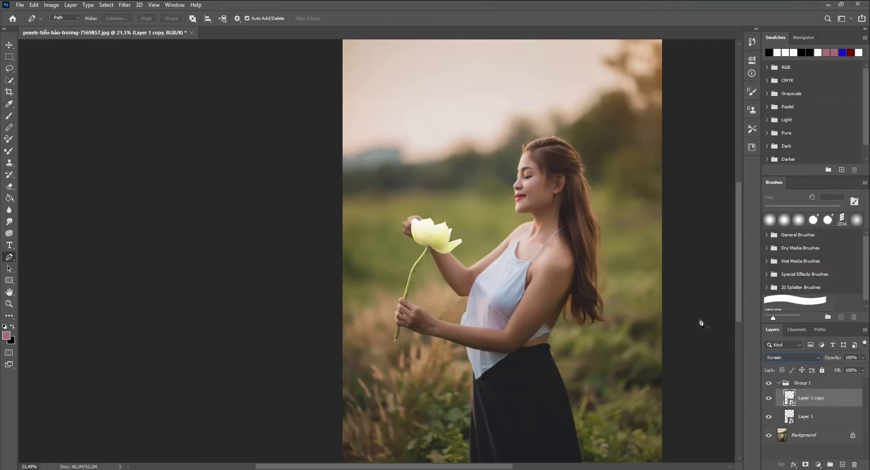
click(124, 5)
mouse_move(173, 107)
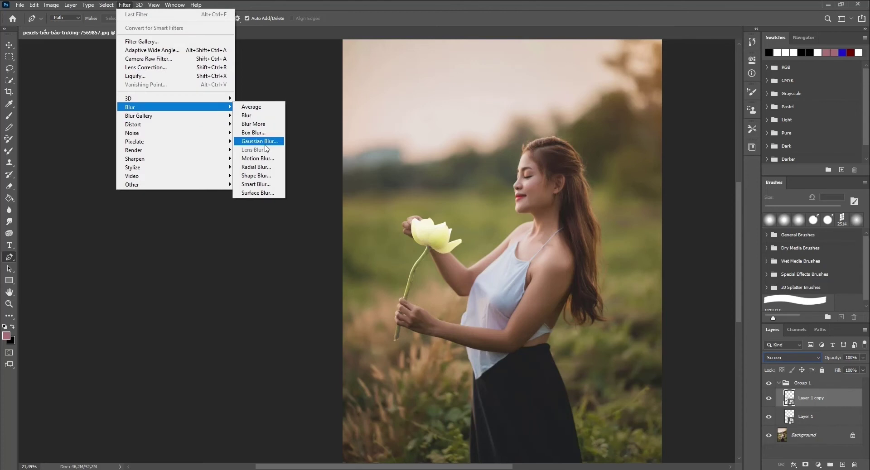
Apply a 150-pixel Gaussian Blur to the Screen copy and duplicate it
click(259, 140)
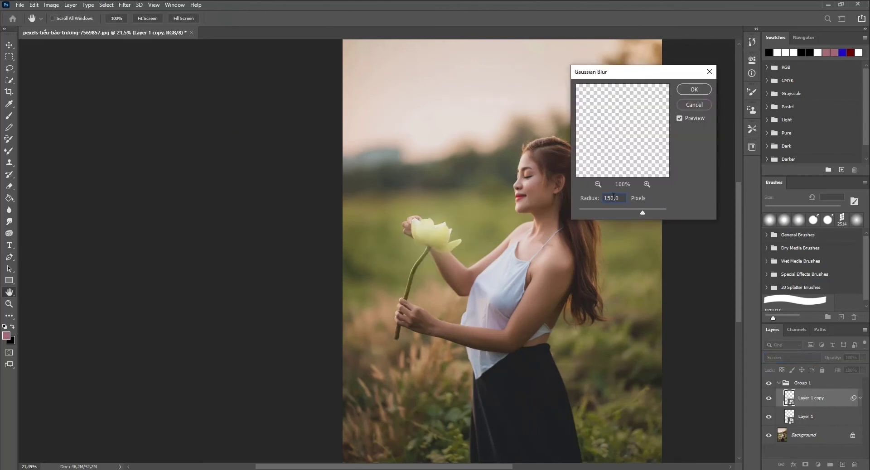
key(Return)
key(p)
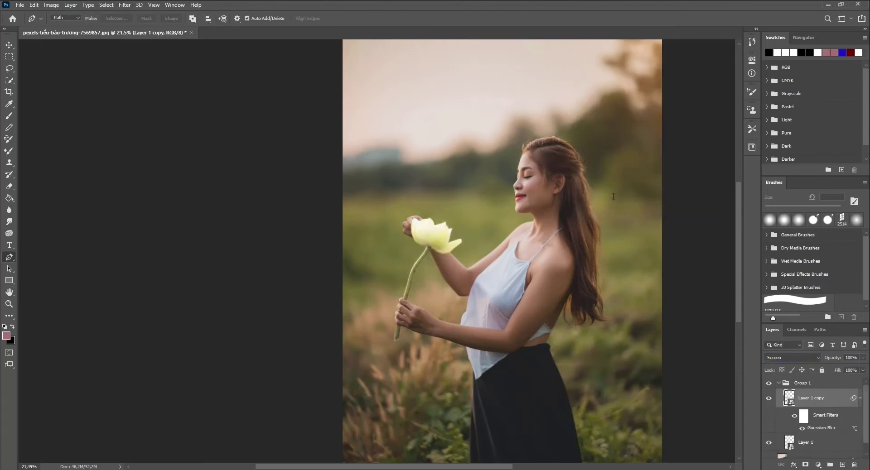
key(ctrl+j)
Re-edit the duplicate's Gaussian Blur, entering a 125-pixel radius
double_click(810, 430)
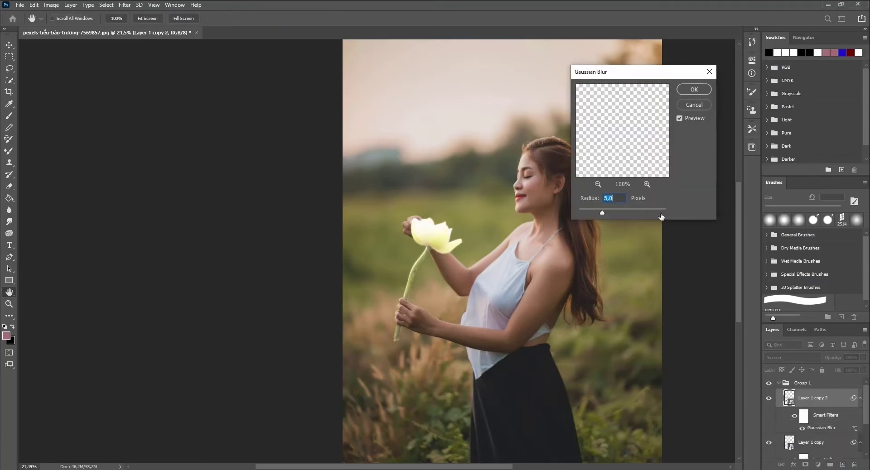
drag(625, 216, 627, 216)
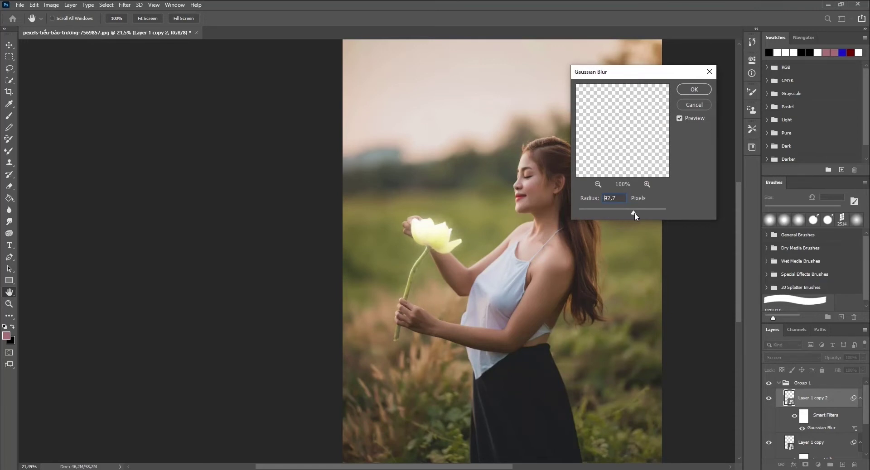
click(641, 214)
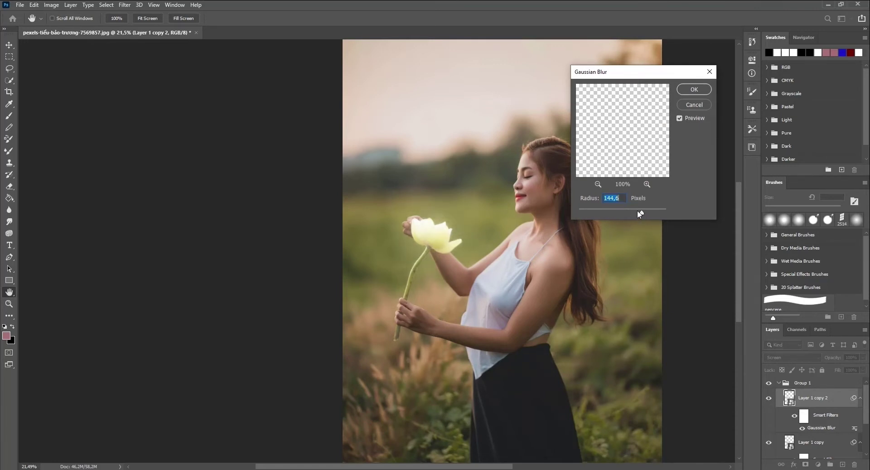
text(125)
key(Return)
key(p)
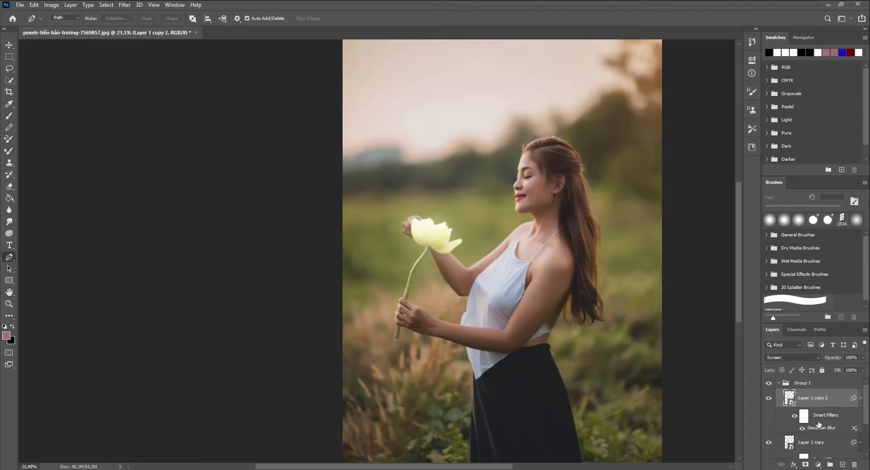
Set copy 2's blur radius to 150 pixels and duplicate the glow layer again
double_click(819, 427)
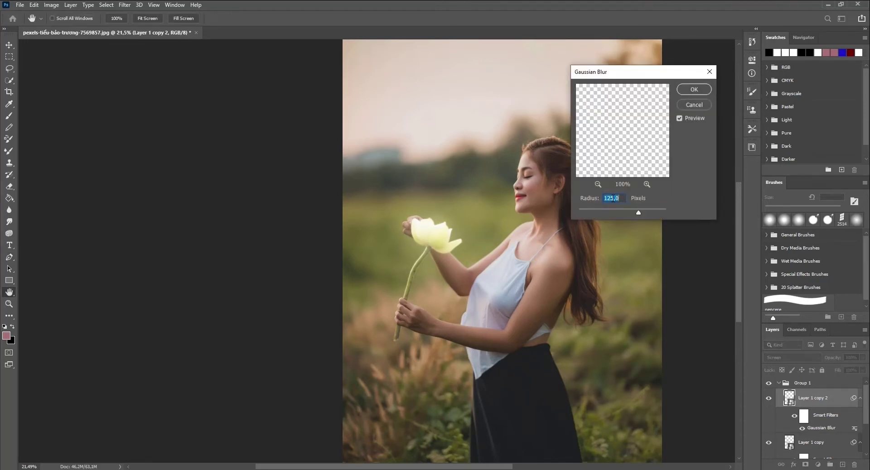
text(150,0)
key(BackSpace)
key(BackSpace)
key(BackSpace)
key(Tab)
key(Return)
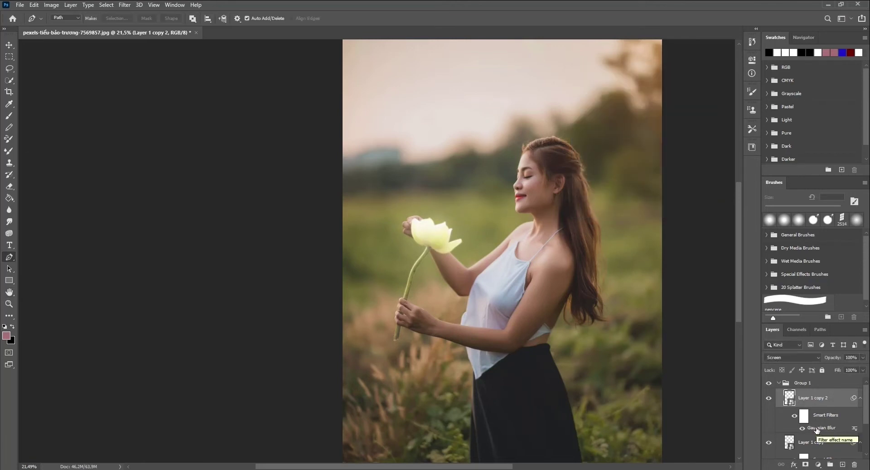
key(ctrl+j)
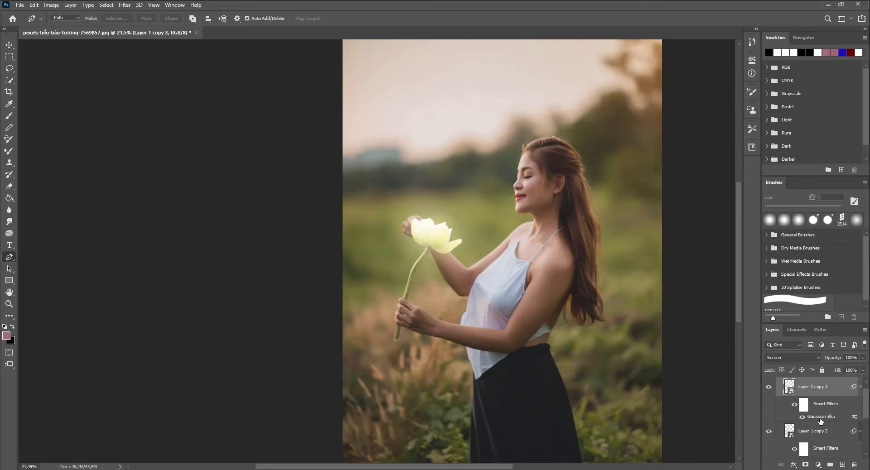
Check the newest copy's blur, then group the lotus and glow layers
double_click(820, 417)
key(Return)
key(ctrl+g)
click(768, 383)
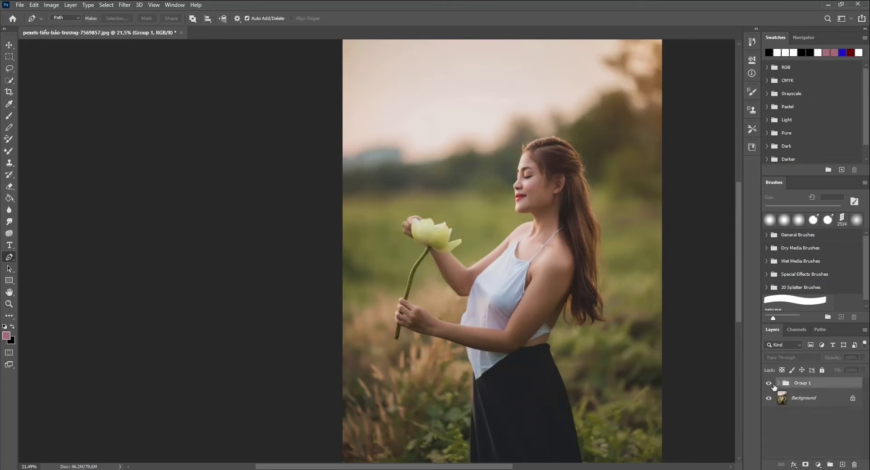
double_click(769, 383)
click(769, 383)
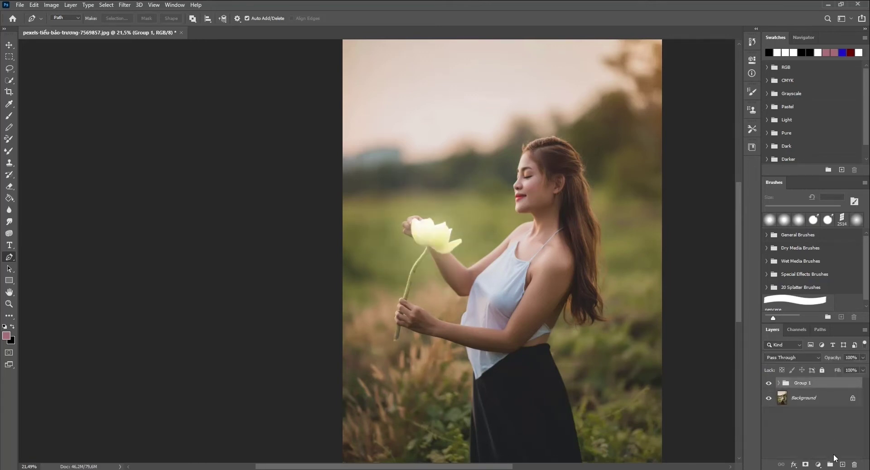
Add a Hue/Saturation layer clipped to the group, colorized at Hue 57, Saturation 100
click(818, 465)
click(827, 383)
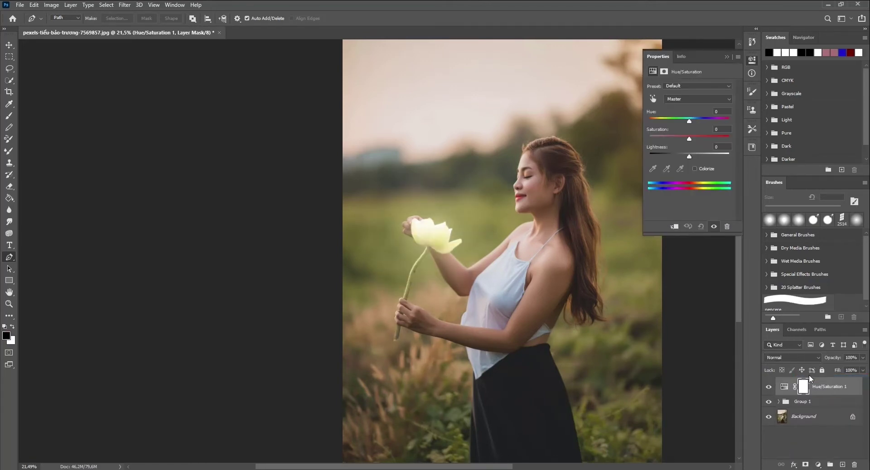
alt+click(791, 394)
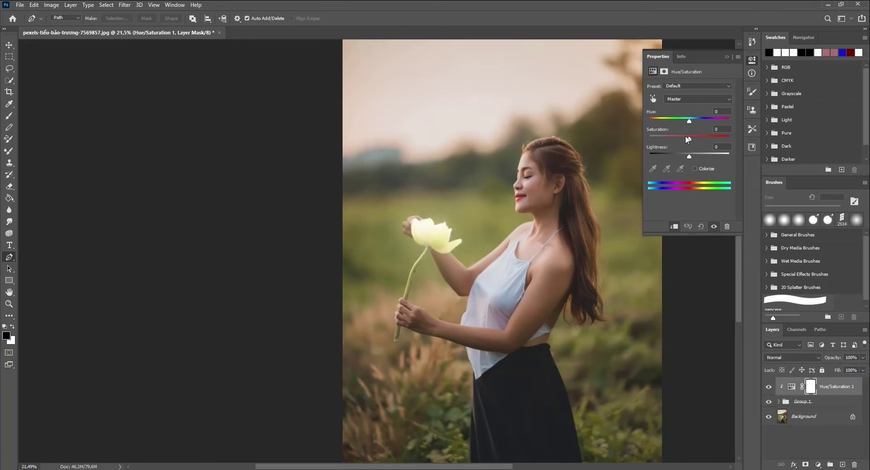
mouse_move(688, 138)
mouse_down()
mouse_move(669, 136)
mouse_move(699, 139)
mouse_move(644, 122)
mouse_move(681, 123)
mouse_up()
click(694, 168)
drag(688, 138, 725, 138)
drag(678, 125, 662, 124)
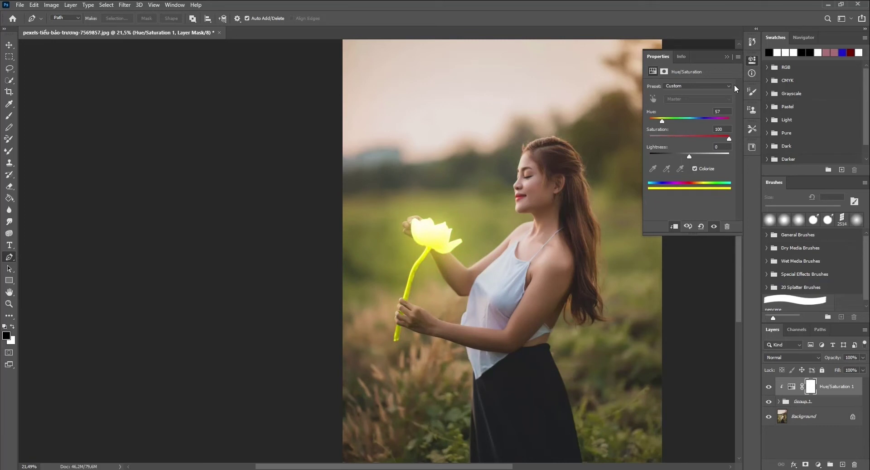
click(776, 390)
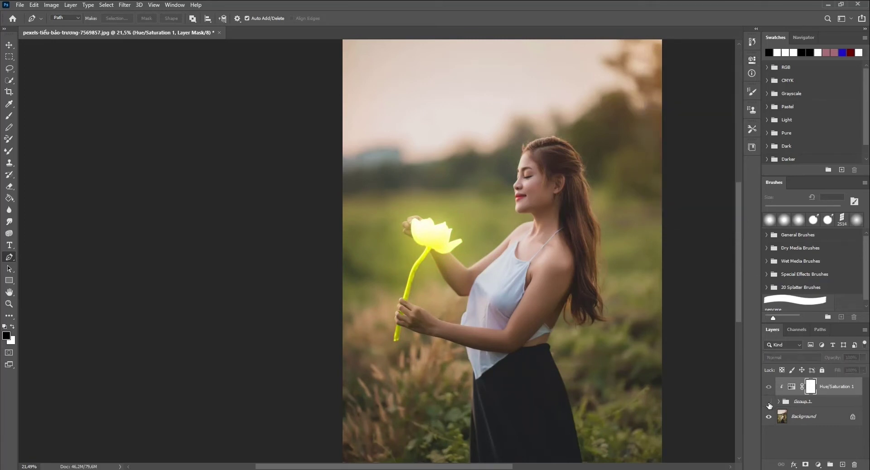
Toggle the glow to compare, then select the Background layer
click(768, 402)
click(769, 402)
click(768, 402)
click(768, 402)
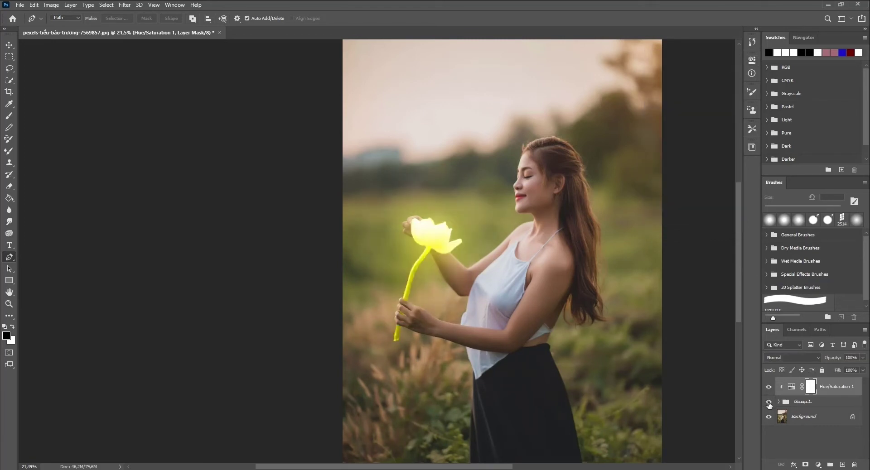
click(792, 423)
click(817, 464)
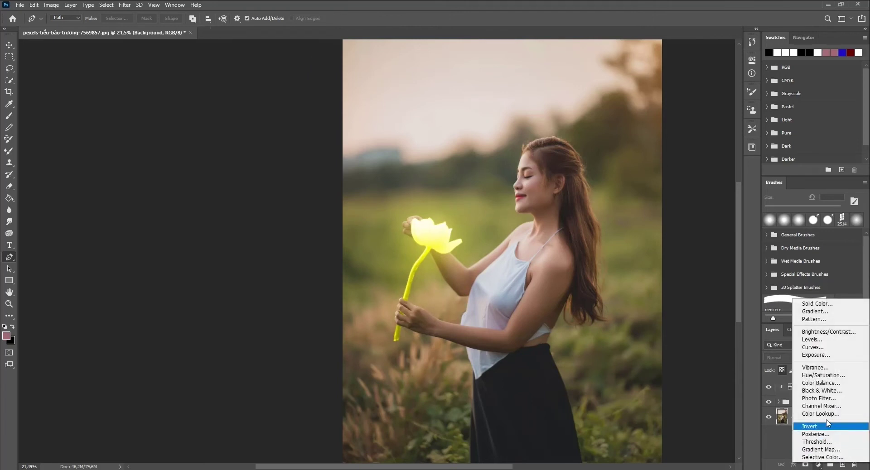
Add an Exposure layer above Background: Exposure -1.52, Offset +0.0284, Gamma 0.60
click(813, 355)
drag(679, 144, 699, 143)
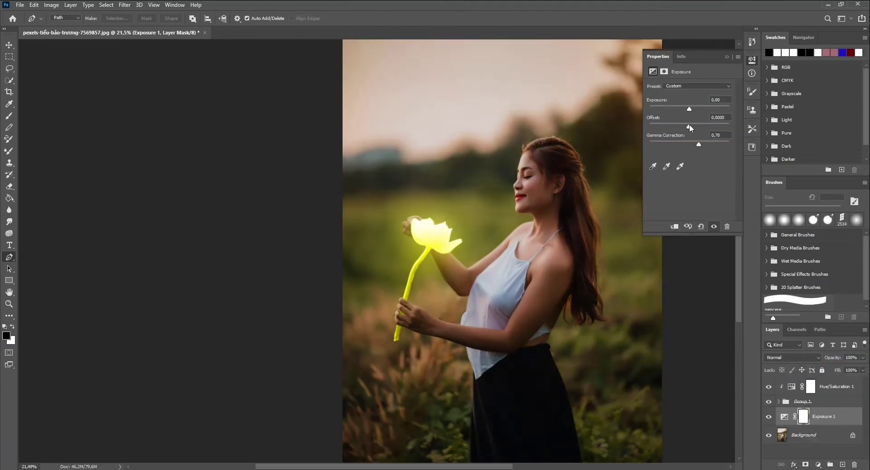
drag(689, 108, 682, 109)
mouse_move(699, 144)
mouse_down()
mouse_move(688, 127)
mouse_move(697, 144)
mouse_up()
drag(682, 109, 681, 110)
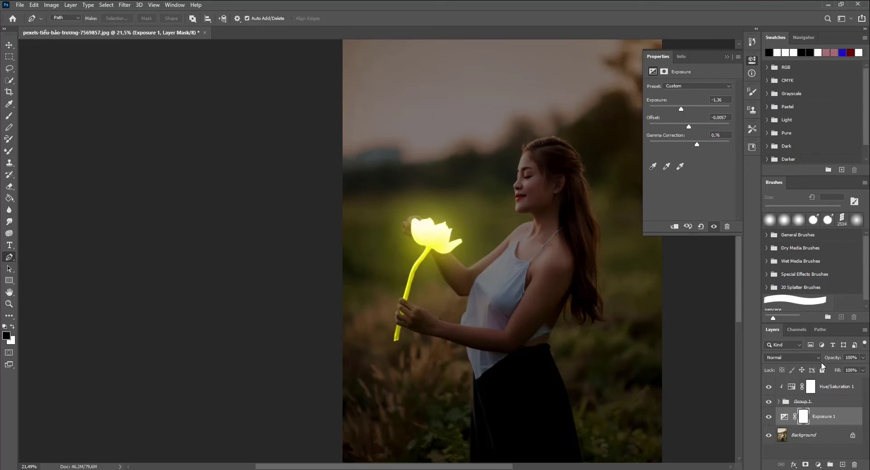
Compare before and after by toggling the adjustments, fine-tune midtones, then zoom out
click(768, 417)
click(768, 387)
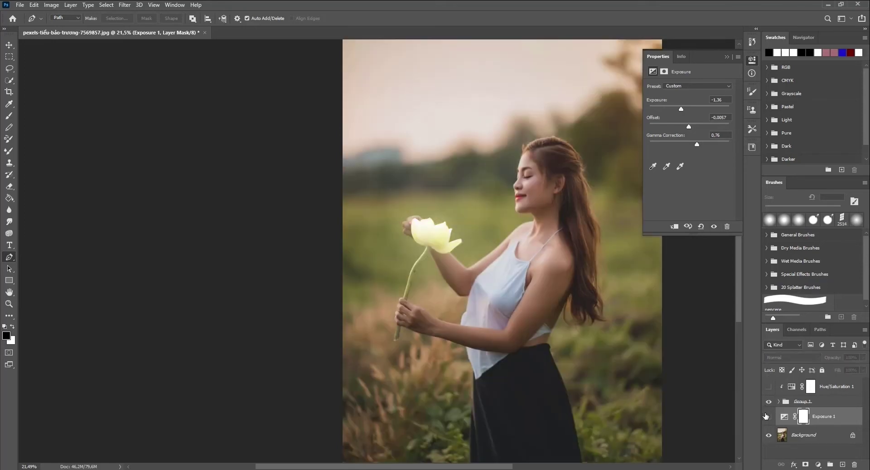
click(768, 386)
click(768, 417)
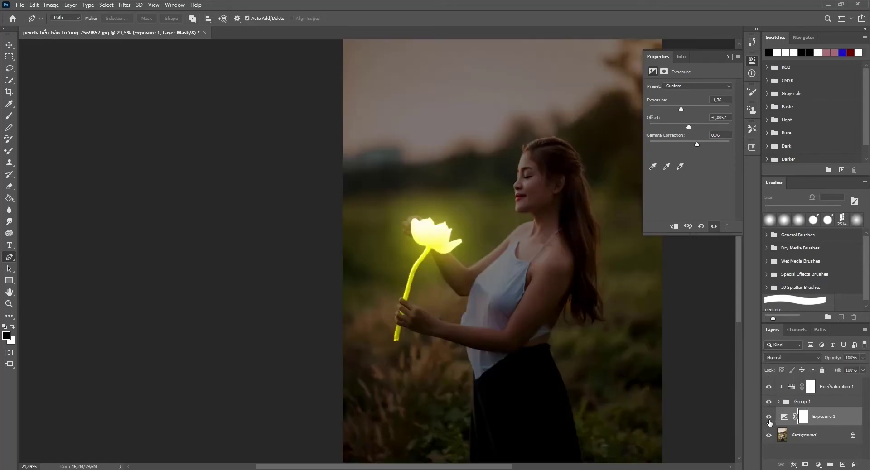
mouse_move(688, 143)
mouse_down()
mouse_move(702, 143)
mouse_move(692, 129)
mouse_up()
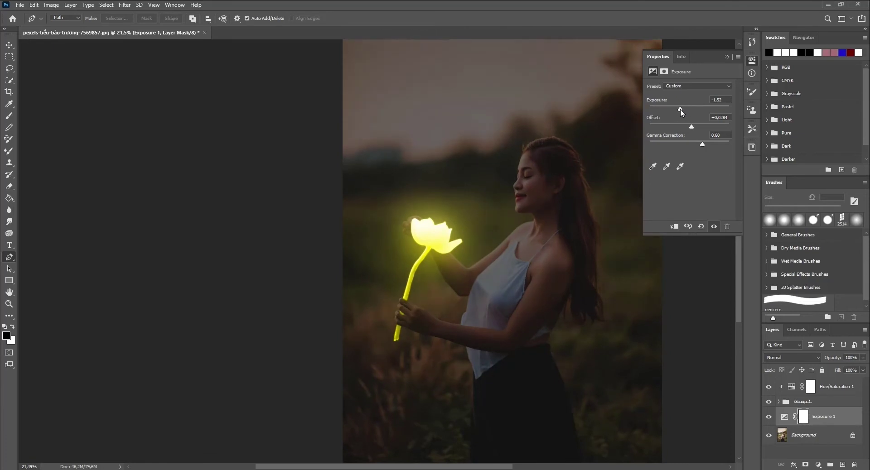
key(z)
alt+click(675, 321)
Switch to a soft brush at 8% flow for painting the Exposure 1 mask
click(9, 116)
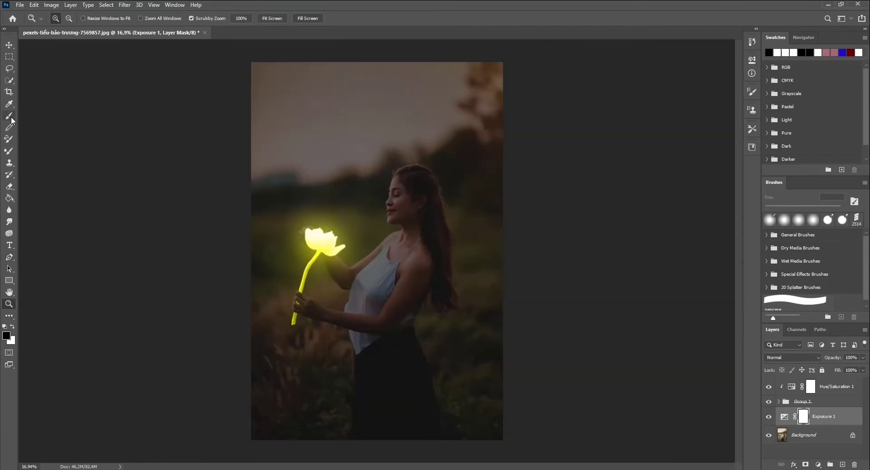
click(56, 18)
drag(240, 21, 238, 21)
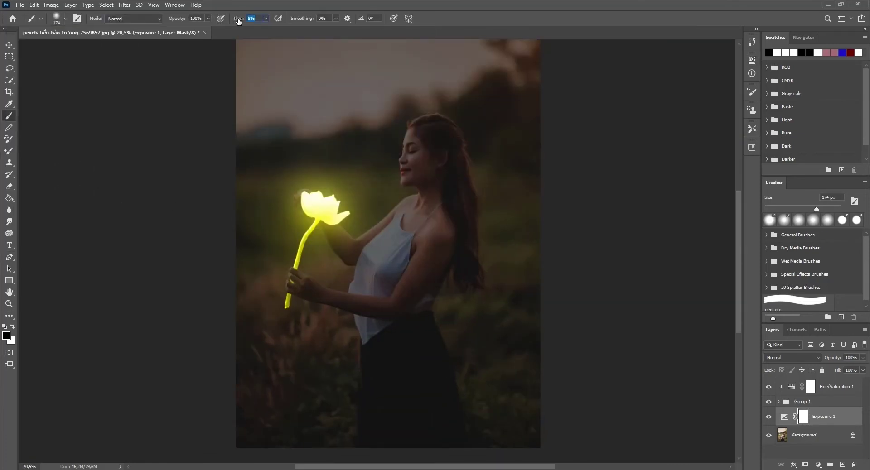
scroll(428, 178, up, 2)
scroll(428, 178, up, 2)
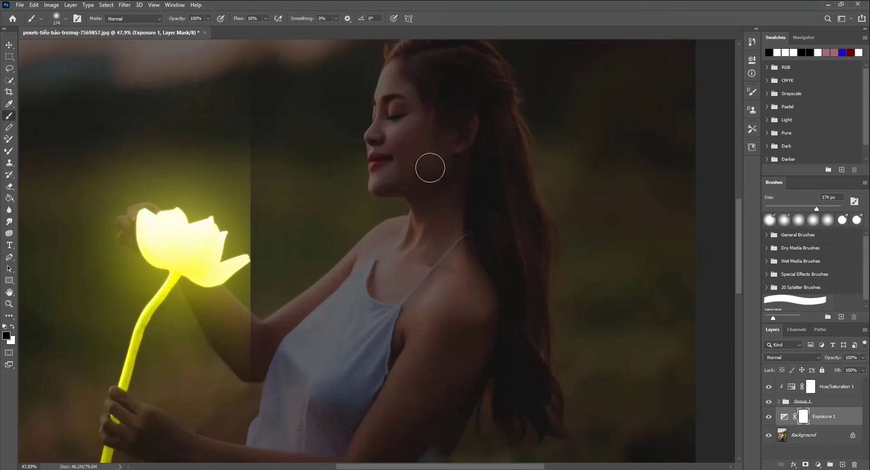
scroll(429, 178, up, 2)
scroll(428, 178, up, 3)
Paint the woman's hair and face back to brightness through the Exposure 1 mask
mouse_move(385, 146)
mouse_down()
mouse_move(483, 97)
mouse_move(497, 134)
mouse_move(389, 186)
mouse_move(368, 275)
mouse_move(473, 268)
mouse_move(456, 346)
mouse_up()
scroll(456, 345, down, 3)
mouse_move(362, 263)
mouse_down()
mouse_move(202, 393)
mouse_move(97, 360)
mouse_move(171, 412)
mouse_move(175, 356)
mouse_move(435, 190)
mouse_move(443, 91)
mouse_move(567, 147)
mouse_move(474, 274)
mouse_move(540, 254)
mouse_move(435, 295)
mouse_move(414, 381)
mouse_move(381, 397)
mouse_move(42, 375)
mouse_move(47, 359)
mouse_move(69, 369)
mouse_move(57, 357)
mouse_move(81, 394)
mouse_move(206, 421)
mouse_move(192, 408)
mouse_move(310, 330)
mouse_move(208, 346)
mouse_move(175, 279)
mouse_up()
scroll(175, 356, down, 3)
scroll(435, 295, down, 3)
scroll(43, 375, down, 3)
Paint out the over-brightened glow spill between the arm and the stem
click(13, 326)
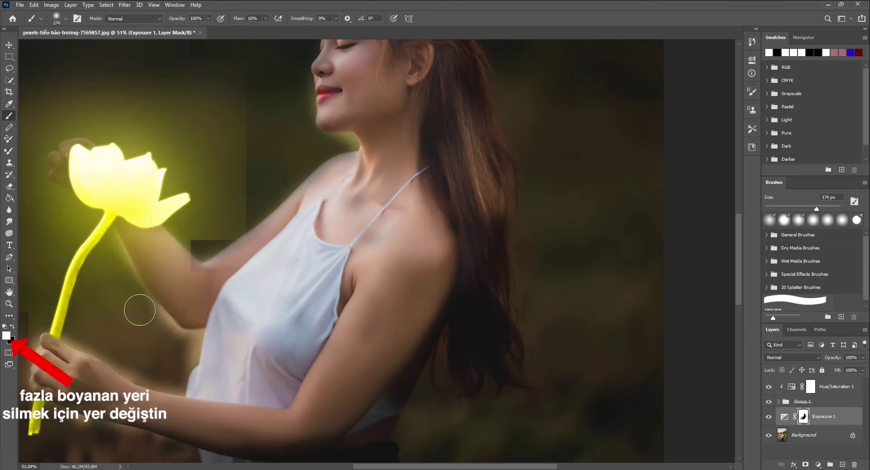
mouse_move(140, 310)
mouse_down()
mouse_move(162, 334)
mouse_move(116, 287)
mouse_move(150, 361)
mouse_move(109, 345)
mouse_up()
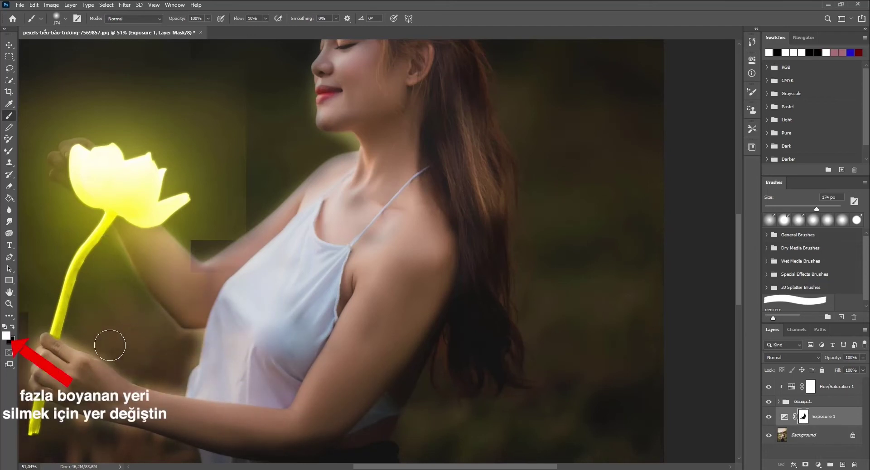
scroll(156, 425, down, 3)
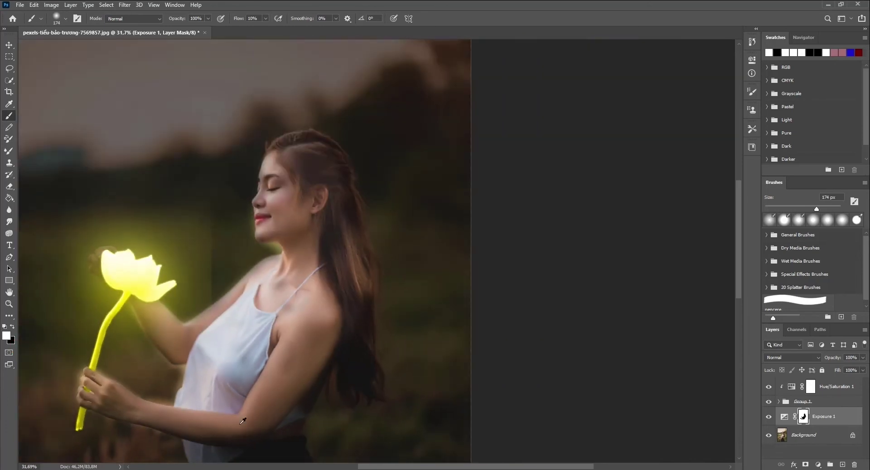
scroll(242, 421, up, 3)
scroll(196, 361, up, 2)
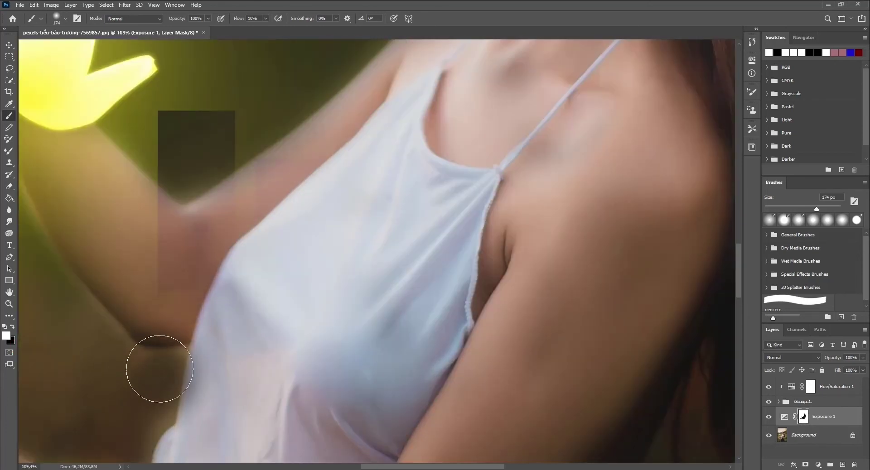
click(13, 327)
scroll(90, 331, down, 3)
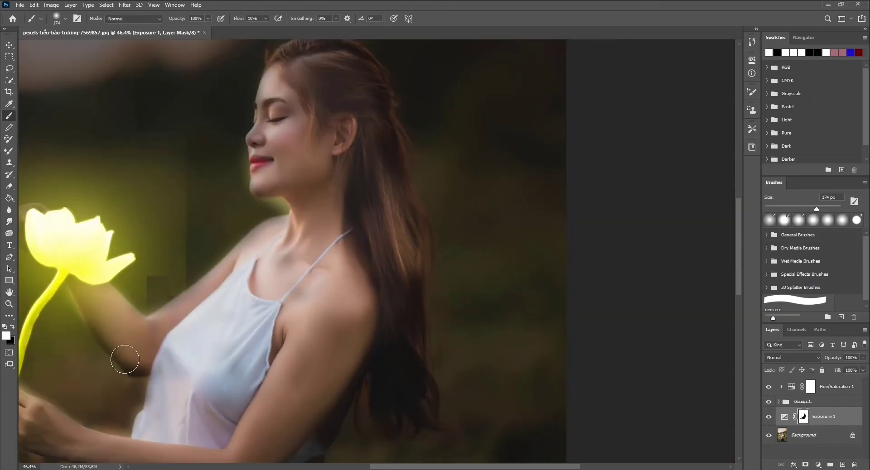
Repaint the mask over the hair from shoulder to top of head
key(x)
scroll(348, 361, down, 1)
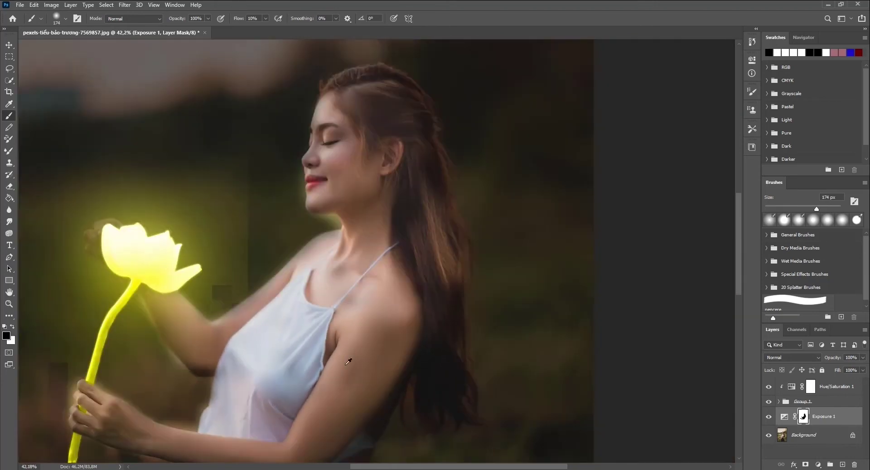
scroll(407, 400, down, 1)
scroll(335, 410, up, 1)
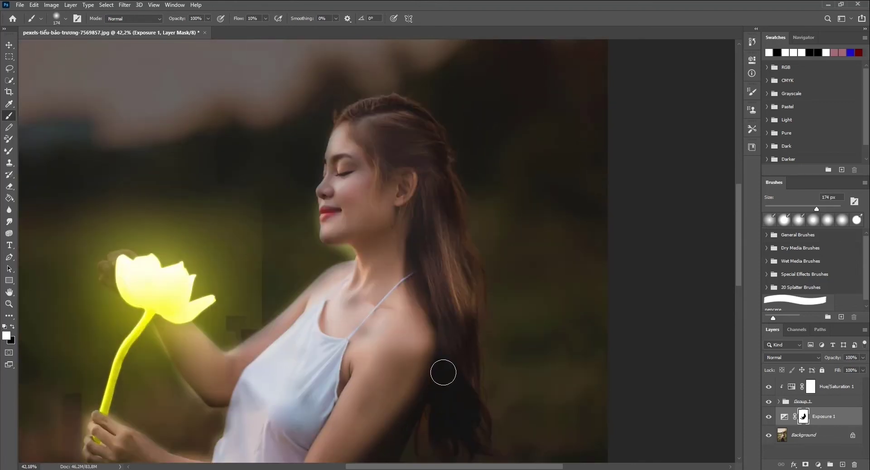
scroll(363, 399, up, 3)
mouse_move(458, 351)
mouse_down()
mouse_move(430, 179)
mouse_move(446, 148)
mouse_move(361, 101)
mouse_move(446, 308)
mouse_up()
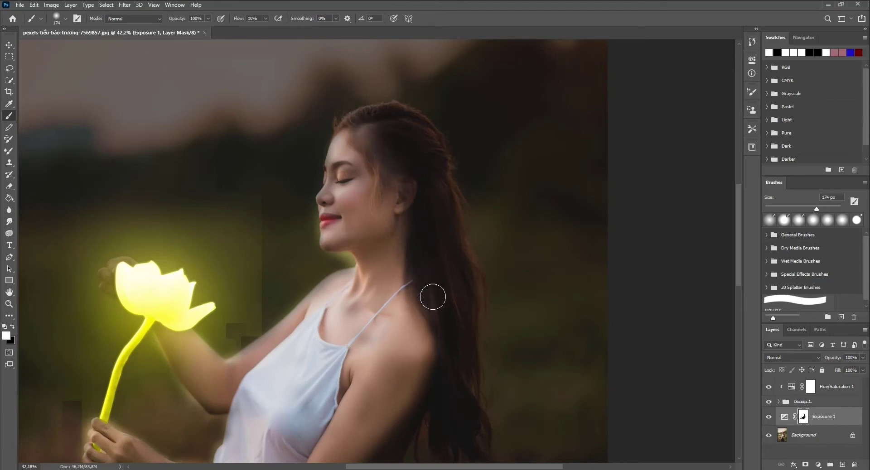
key(ctrl+0)
Clean up the area between stem and arm with white, then fit the image
scroll(320, 262, up, 5)
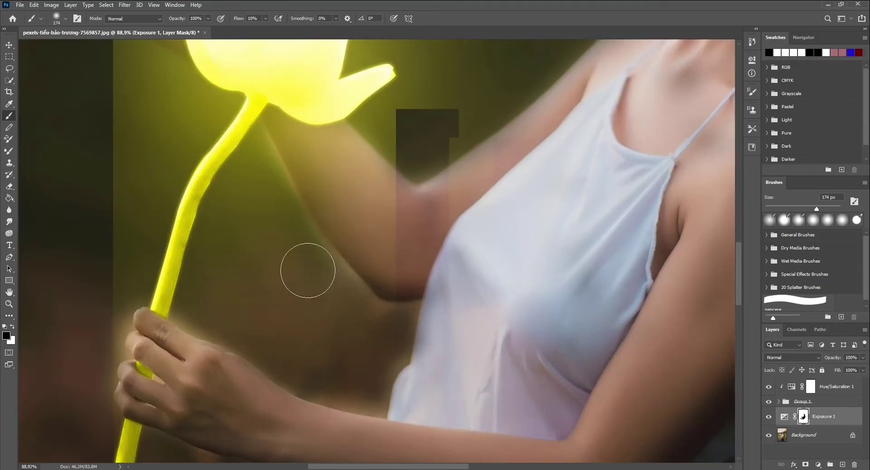
key(x)
drag(320, 288, 278, 210)
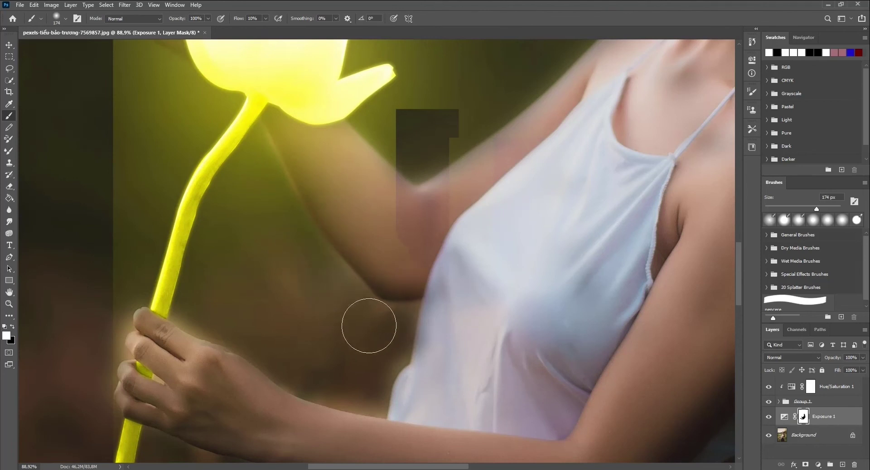
key(ctrl+0)
scroll(287, 321, up, 5)
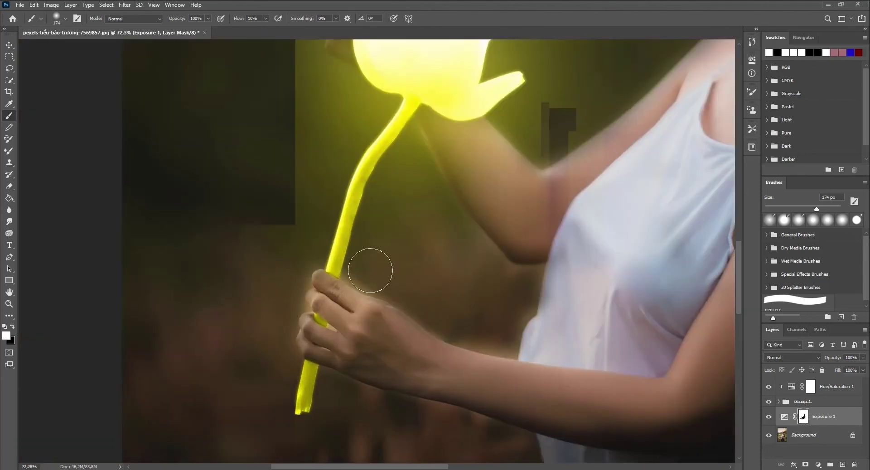
key(ctrl+0)
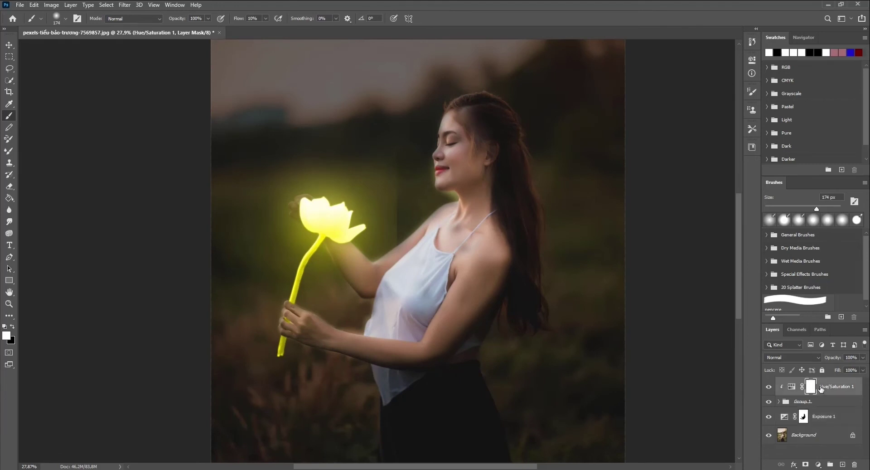
Duplicate Hue/Saturation 1 above Exposure 1 with an inverted mask and 5% brush flow
drag(815, 387, 818, 419)
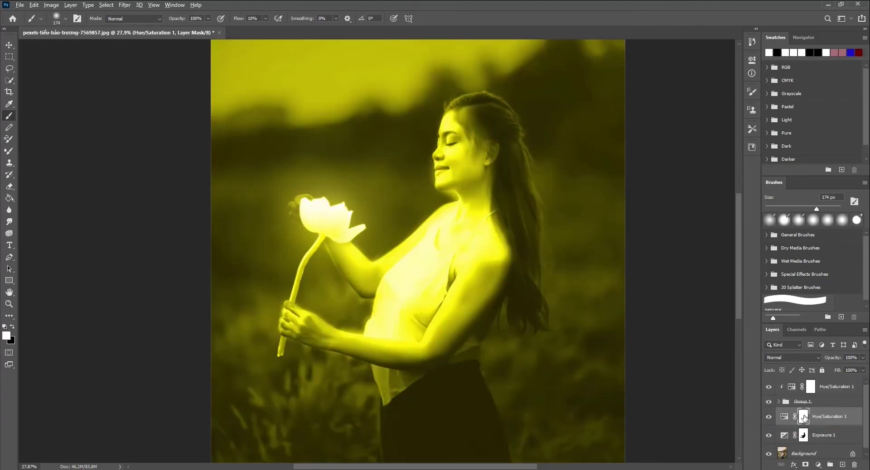
key(ctrl+i)
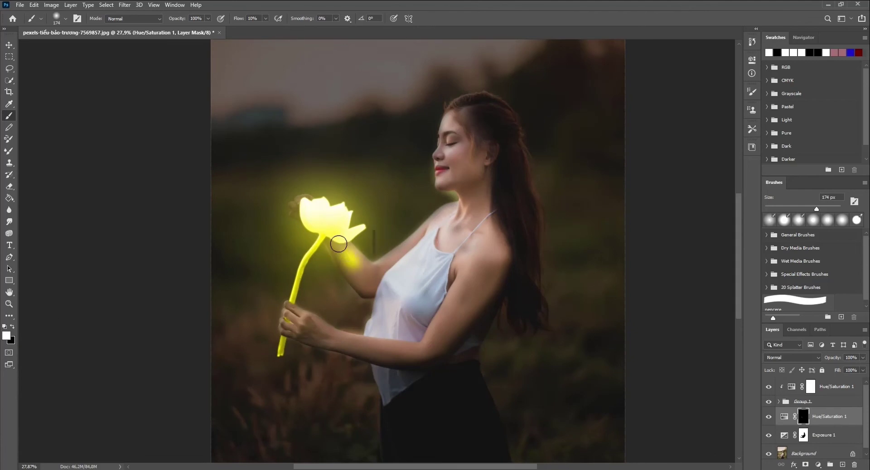
key(ctrl+z)
click(63, 20)
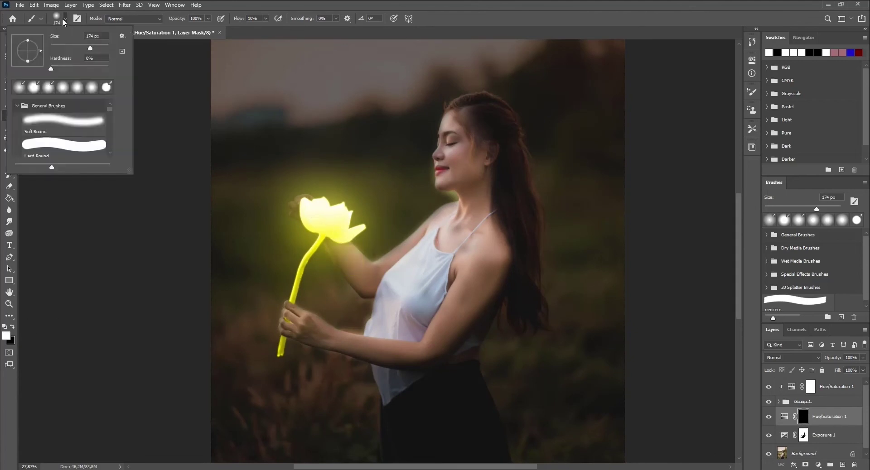
click(265, 18)
drag(836, 358, 830, 359)
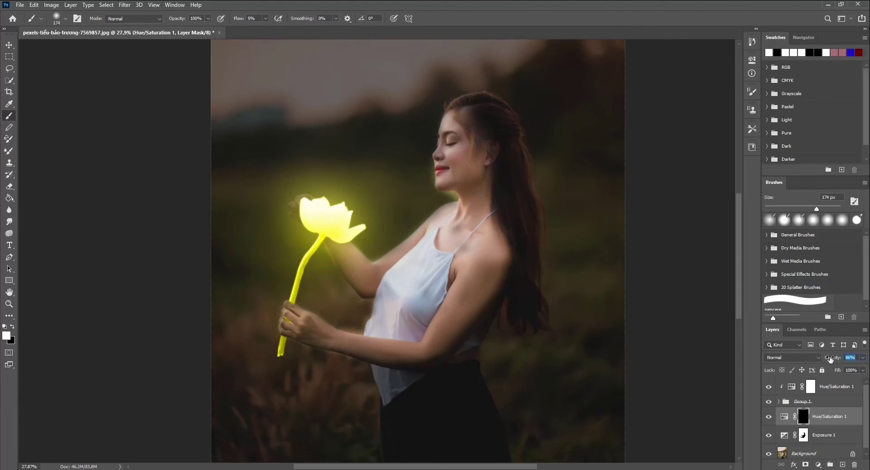
Paint yellow glow onto the forearm, face, cheek and the hand holding the stem
mouse_move(354, 261)
mouse_down()
mouse_move(363, 271)
mouse_move(418, 243)
mouse_move(463, 187)
mouse_move(447, 133)
mouse_up()
drag(444, 169, 456, 126)
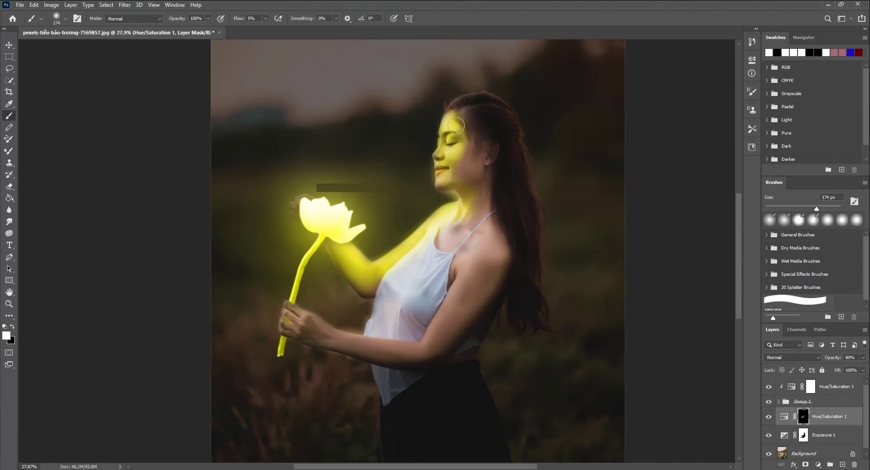
mouse_move(460, 156)
mouse_down()
mouse_move(482, 149)
mouse_move(478, 213)
mouse_move(453, 244)
mouse_move(497, 270)
mouse_move(441, 310)
mouse_move(449, 324)
mouse_move(426, 342)
mouse_move(356, 344)
mouse_move(407, 351)
mouse_move(435, 268)
mouse_move(385, 295)
mouse_move(373, 336)
mouse_move(379, 277)
mouse_up()
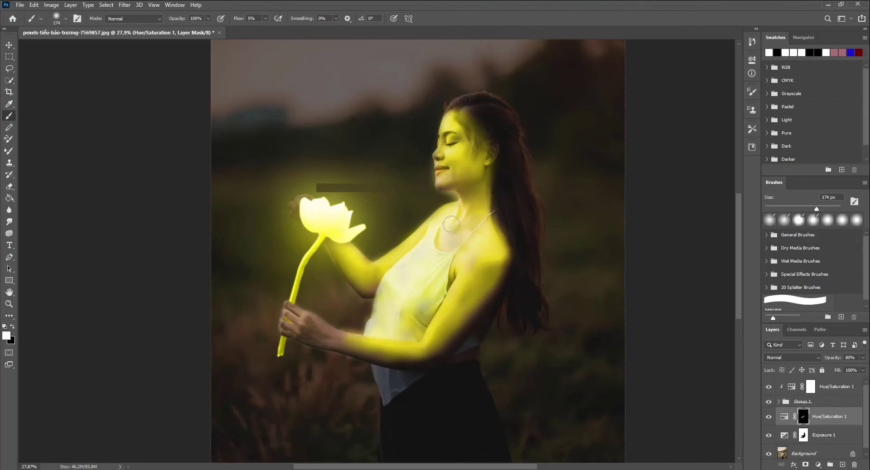
scroll(337, 342, up, 5)
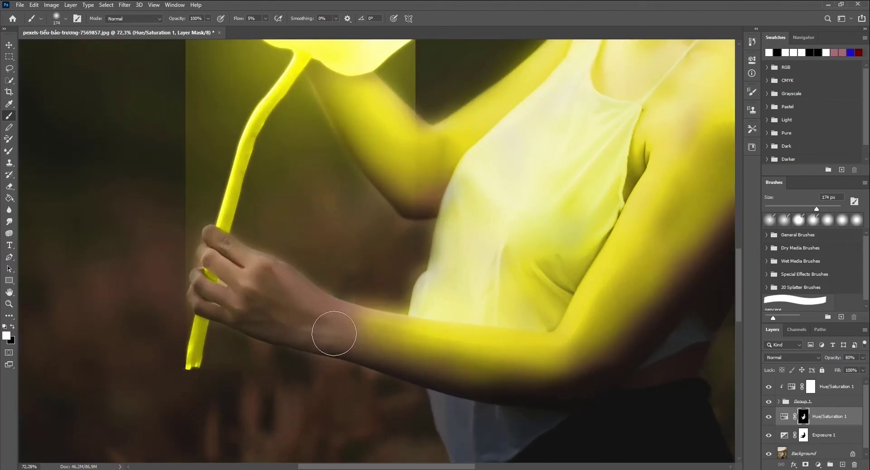
mouse_move(303, 288)
mouse_down()
mouse_move(220, 242)
mouse_move(210, 262)
mouse_move(258, 283)
mouse_move(208, 291)
mouse_move(199, 310)
mouse_move(281, 333)
mouse_move(339, 331)
mouse_move(320, 307)
mouse_move(336, 305)
mouse_move(286, 272)
mouse_move(405, 319)
mouse_up()
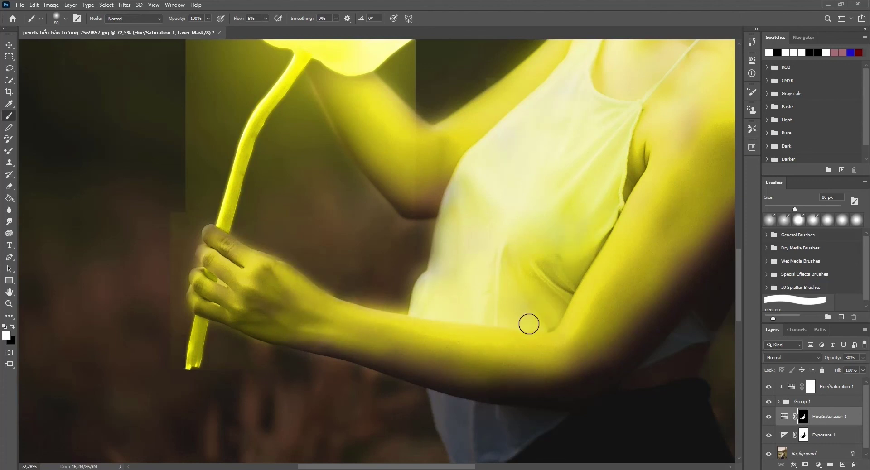
Tone the glow layer down to 72% opacity and 46% fill
scroll(529, 324, down, 5)
scroll(583, 335, down, 2)
scroll(597, 353, up, 1)
scroll(606, 364, down, 1)
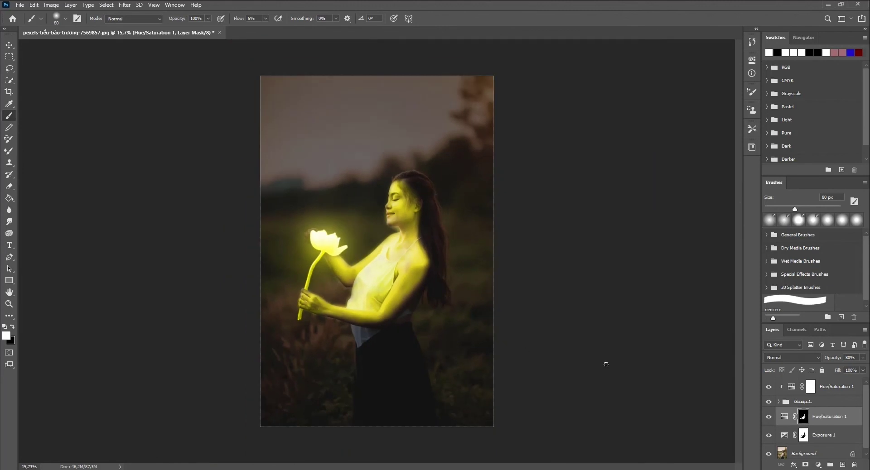
drag(827, 361, 833, 361)
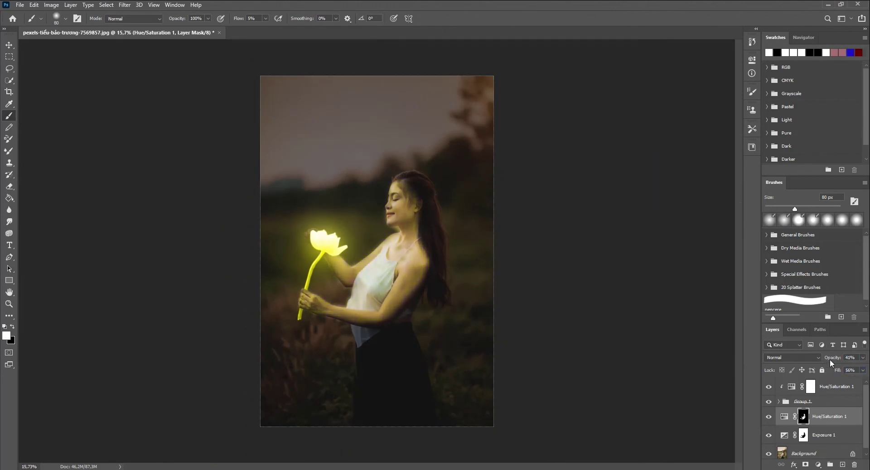
drag(837, 370, 835, 372)
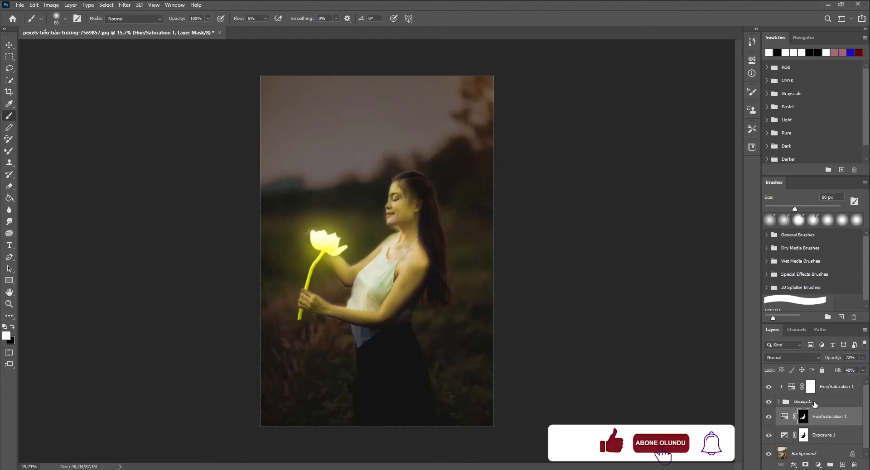
Add Selective Color 1 with Reds Cyan -1 and Yellow +10, checking Yellows and Greens
click(817, 464)
click(788, 446)
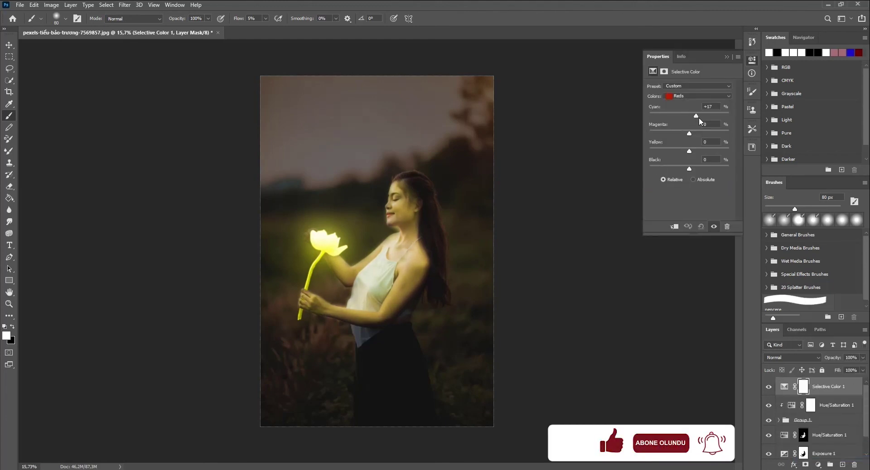
drag(696, 122, 688, 144)
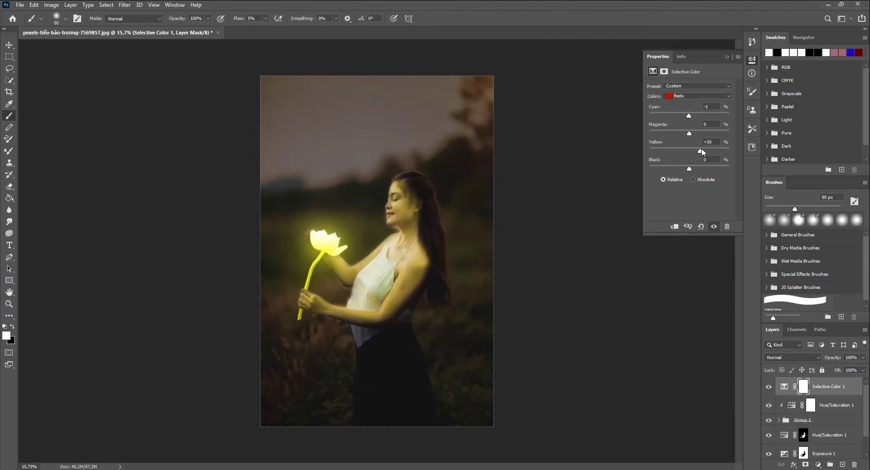
click(693, 96)
click(687, 104)
click(687, 95)
click(689, 113)
click(725, 57)
click(175, 5)
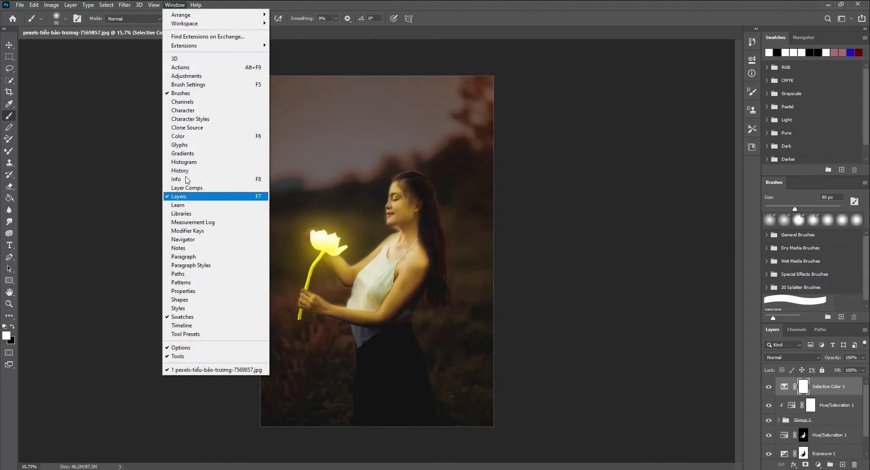
click(190, 171)
scroll(686, 97, up, 10)
scroll(685, 96, up, 10)
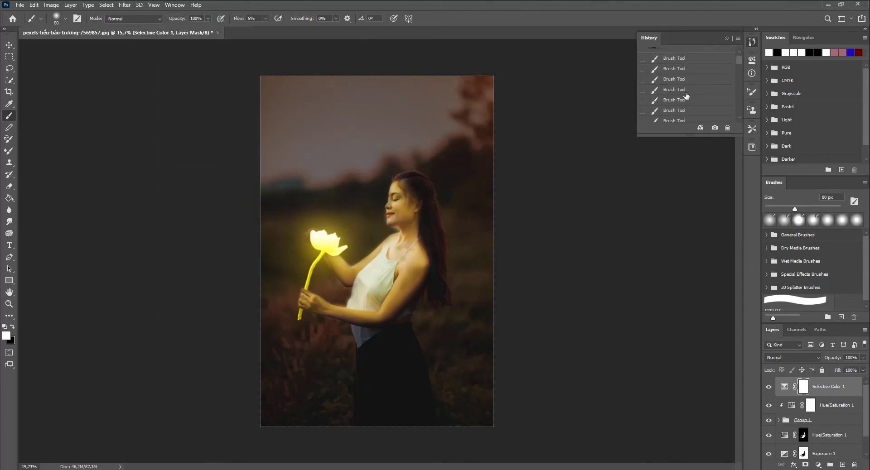
scroll(686, 63, up, 5)
click(687, 56)
scroll(691, 118, down, 10)
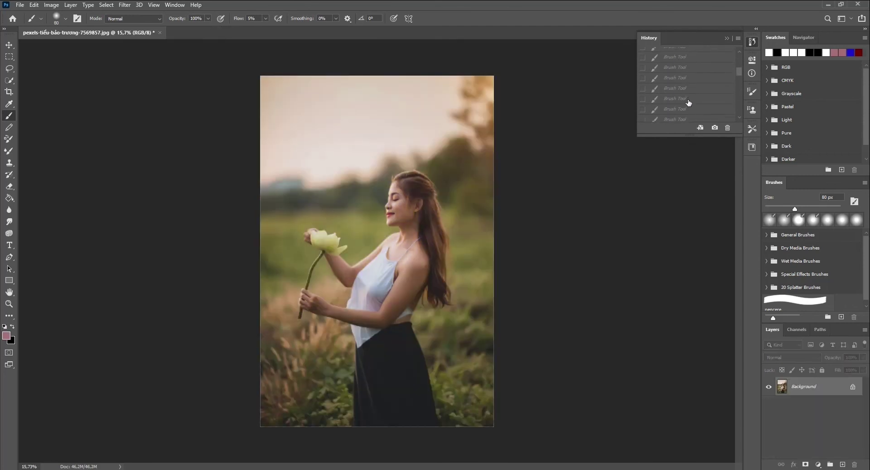
scroll(686, 112, down, 10)
click(676, 117)
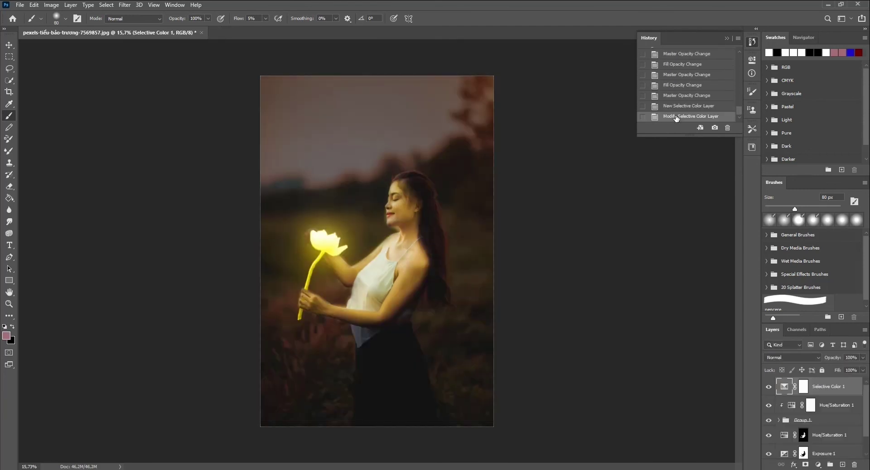
click(751, 41)
scroll(377, 251, up, 1)
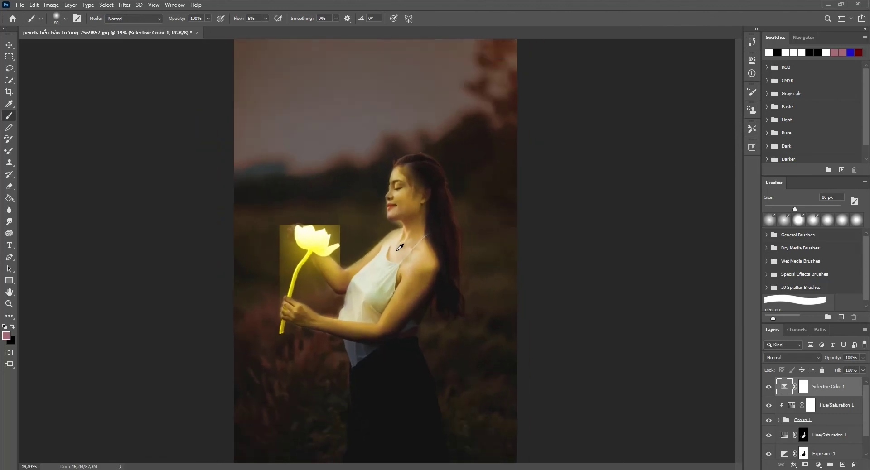
click(9, 47)
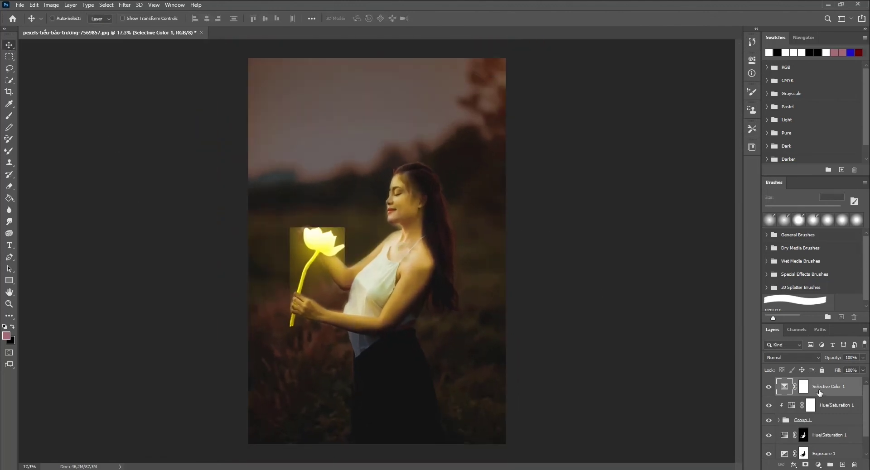